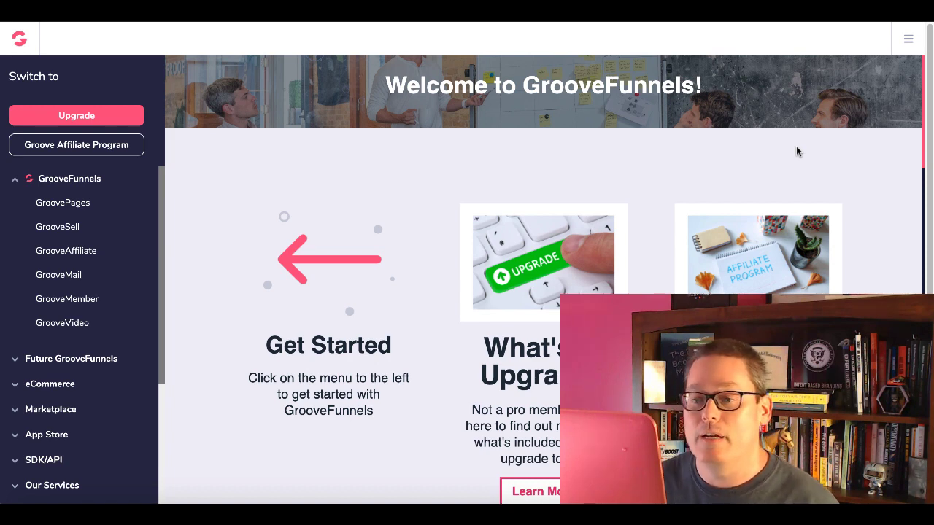
Open GroovePages within GrooveFunnels
left_click(76, 210)
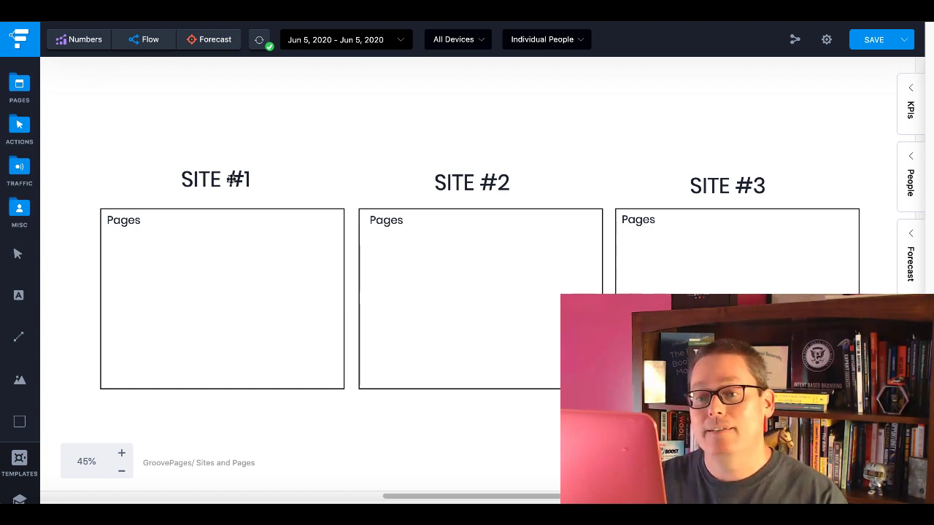
In the funnel-mapping canvas, rename the SITE #1 heading to 30MinuteFunnel.com and center it above its Pages box
double_click(230, 179)
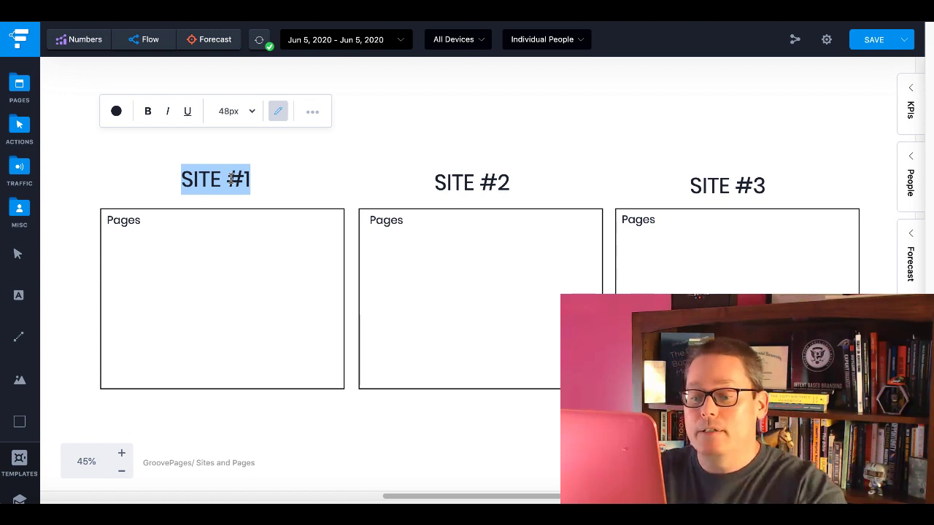
type("30Minute")
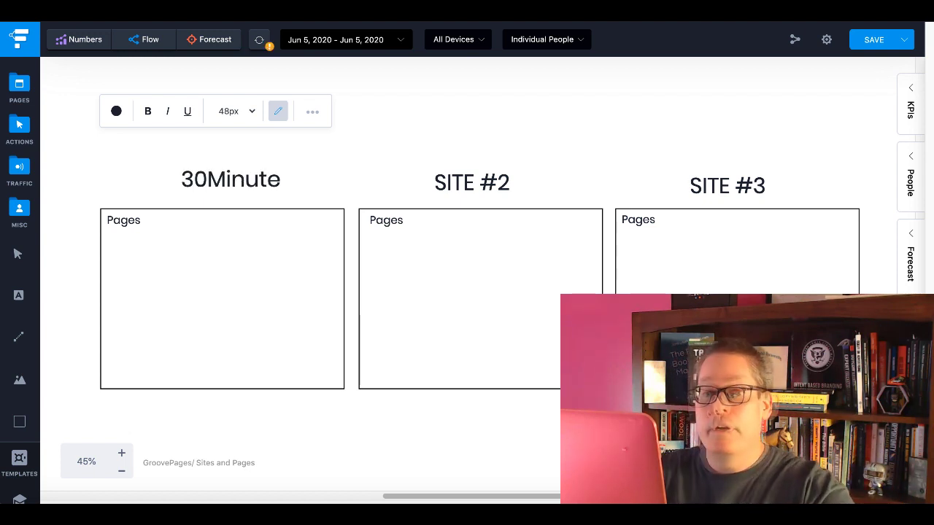
type("Funnel.com")
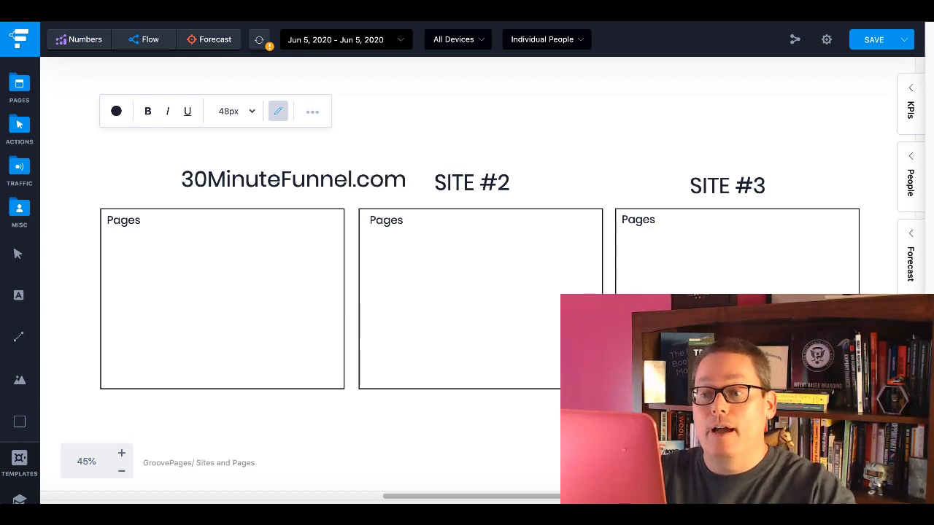
left_click_drag(246, 179, 199, 180)
double_click(199, 180)
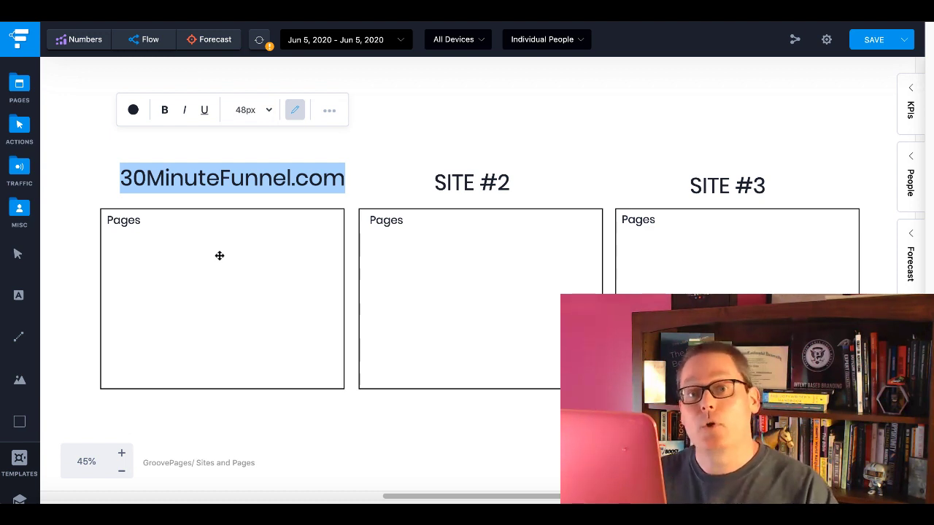
Place a Generic page icon inside the 30MinuteFunnel.com box, near its upper-left corner
left_click(149, 255)
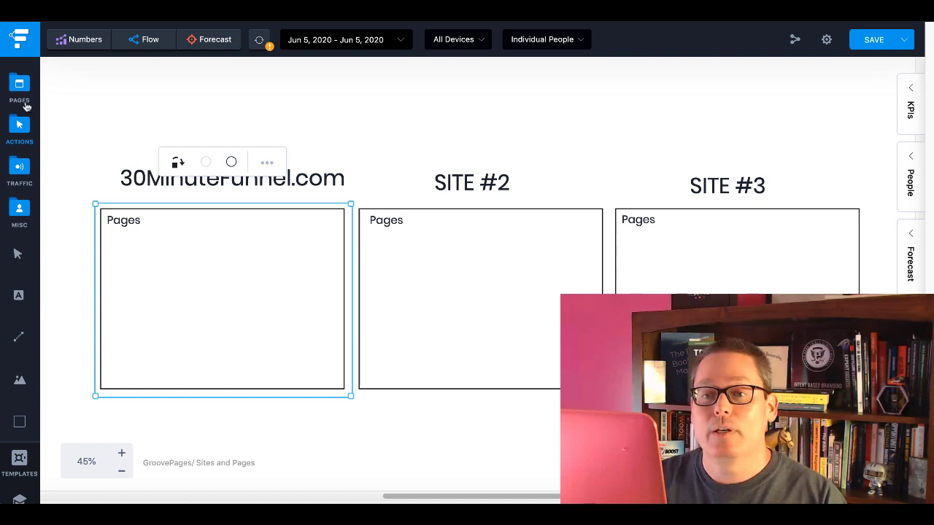
left_click(20, 87)
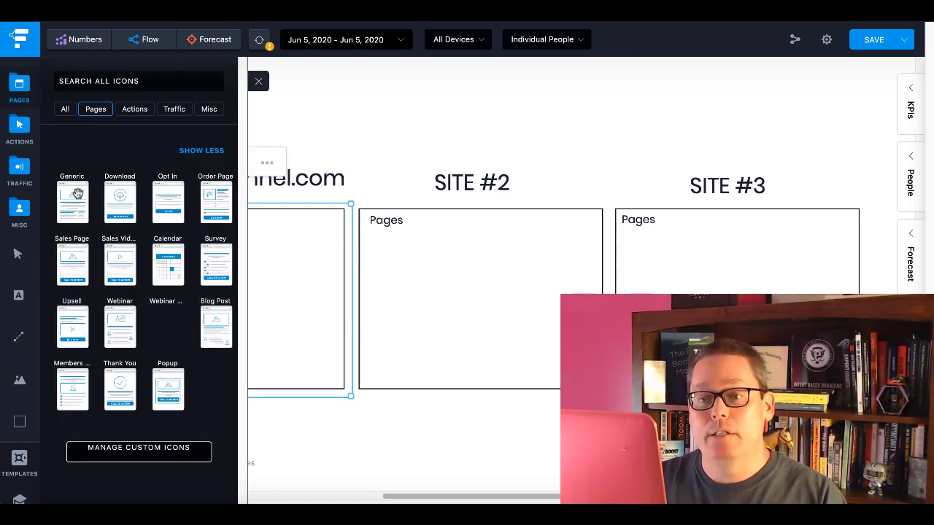
left_click_drag(78, 193, 132, 259)
left_click(371, 146)
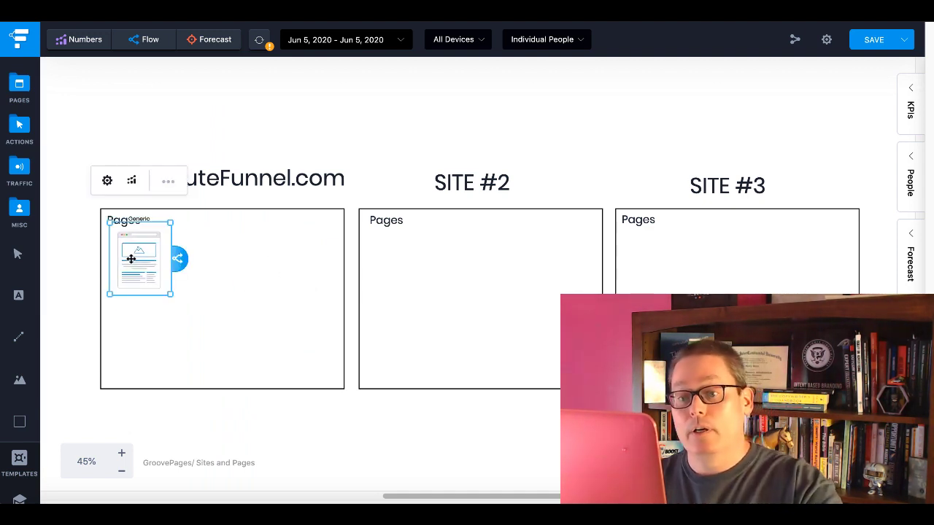
Duplicate the Generic page icon nine times to form a diagonal stack in the 30MinuteFunnel.com box
key("ctrl+c")
key("ctrl+v")
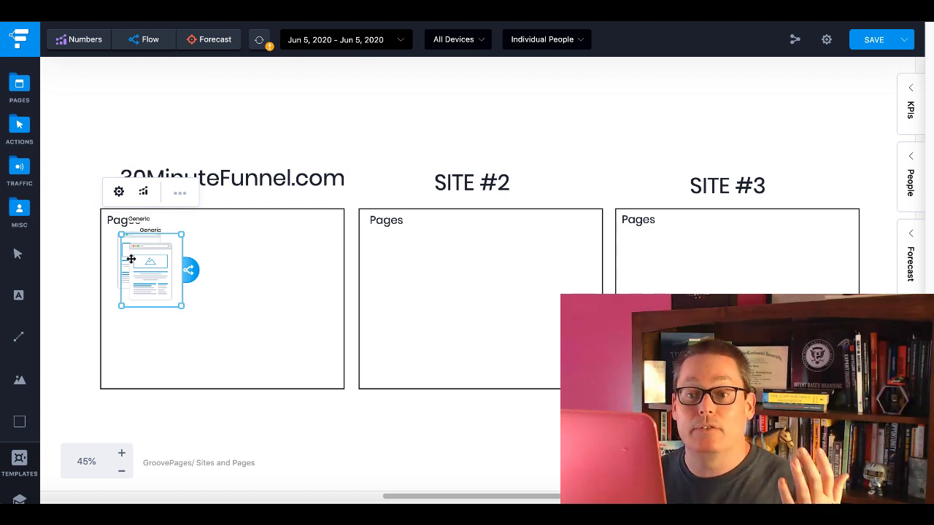
key("ctrl+v")
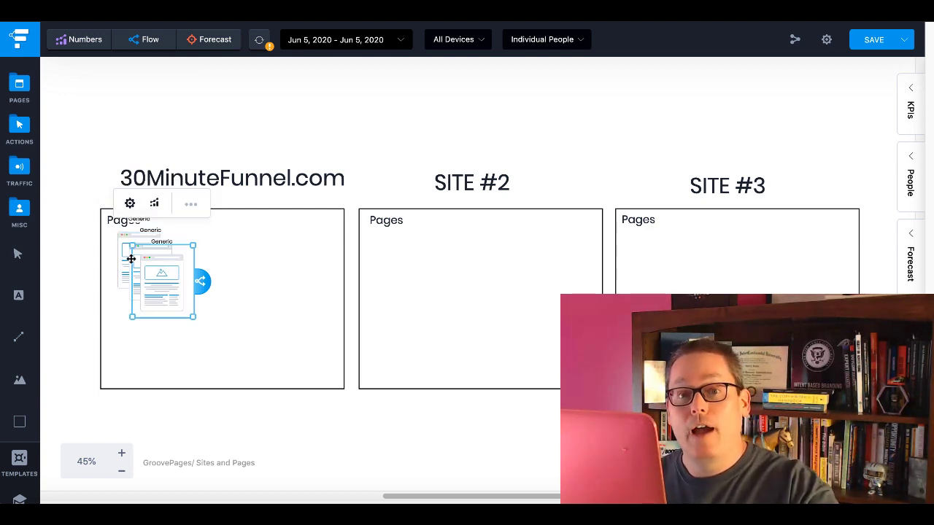
key("ctrl+v")
key("ctrl+v")
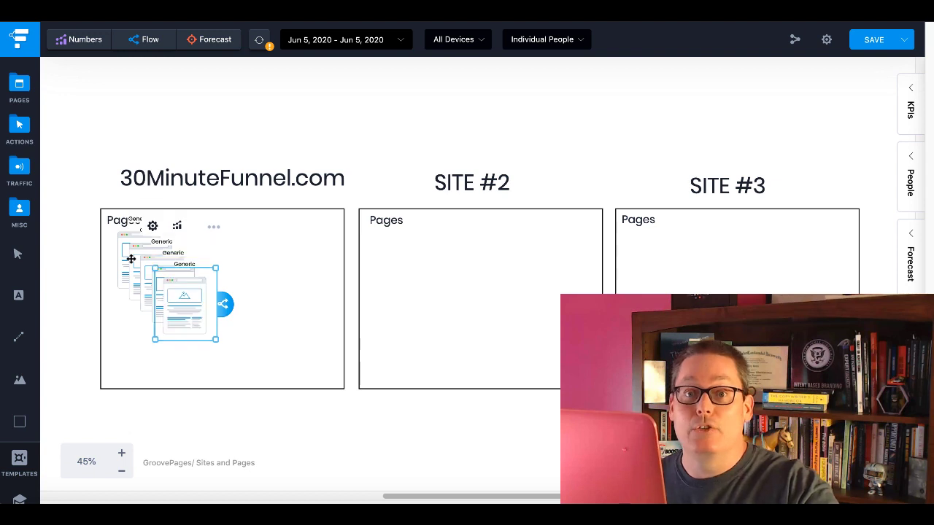
key("ctrl+v")
key("ctrl+v")
key("ctrl+v")
key("ctrl+v")
key("ctrl+v")
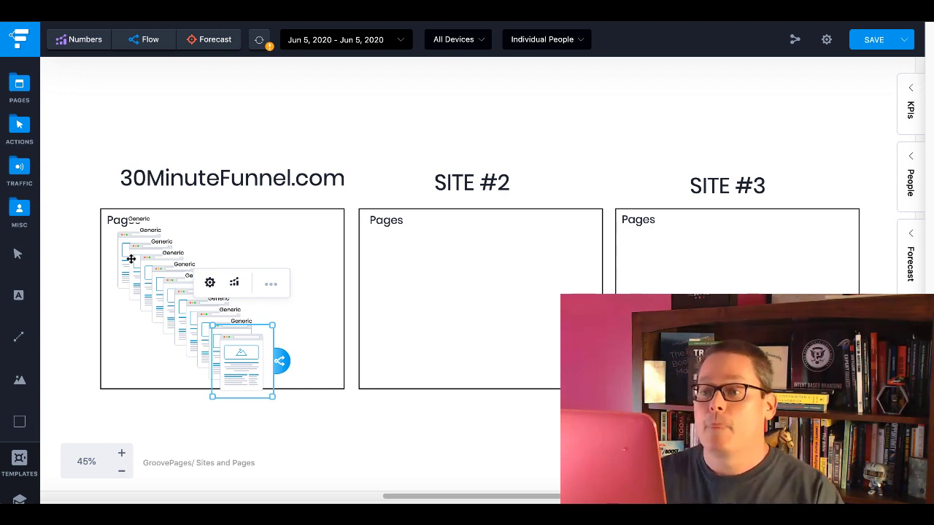
left_click(464, 181)
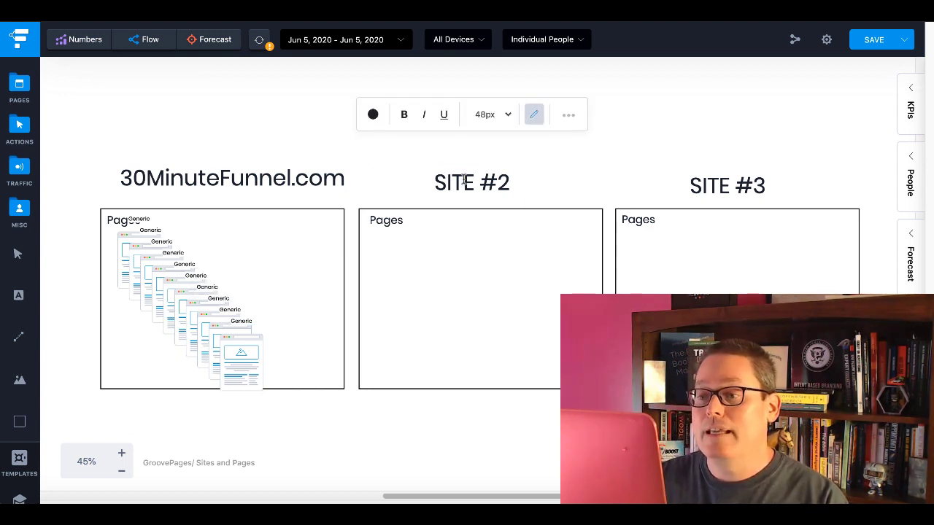
double_click(464, 181)
left_click(463, 181)
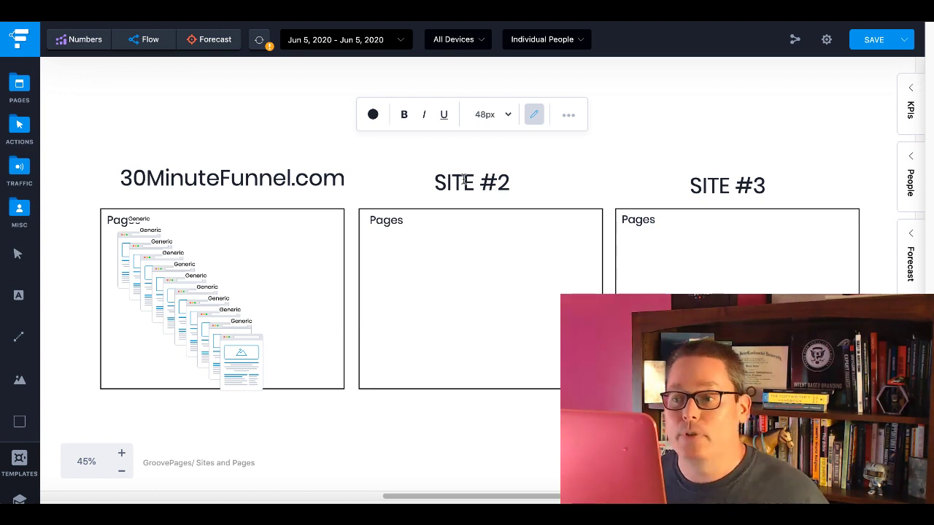
Rename the SITE #3 heading to GO and add several page icons to its box, including Download, Order Page and Webinar
double_click(721, 182)
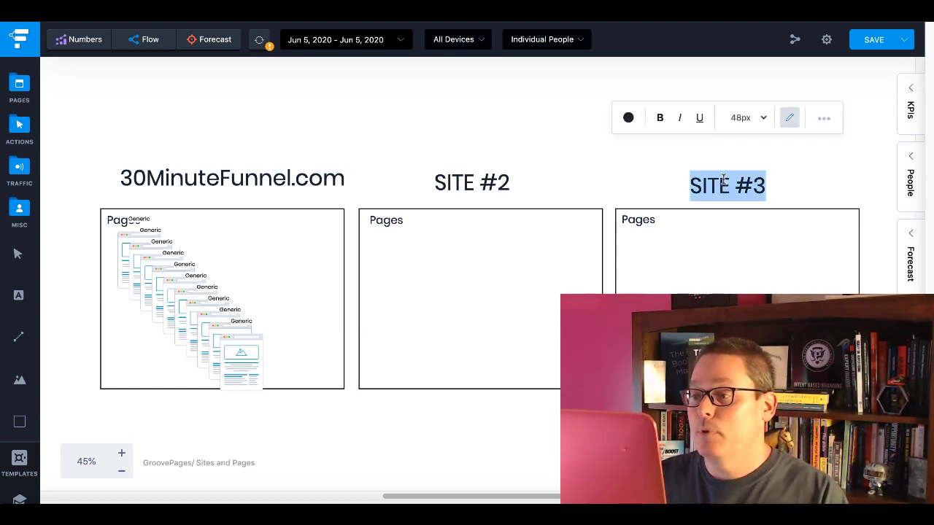
type("GO")
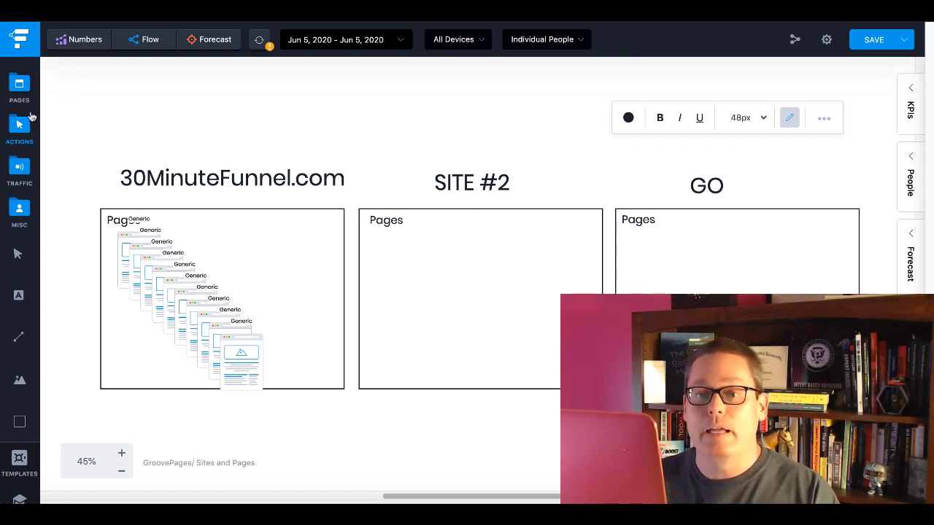
left_click(19, 86)
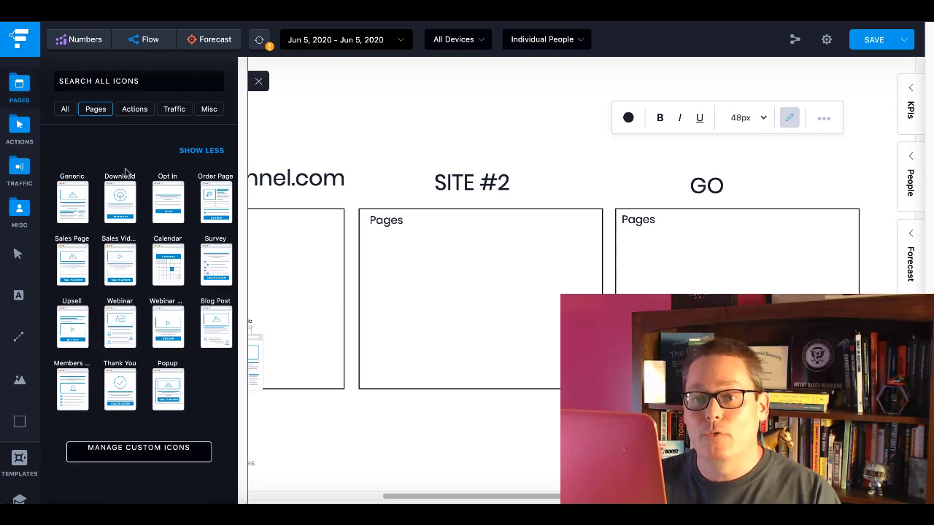
left_click_drag(117, 206, 660, 254)
left_click_drag(219, 196, 773, 251)
left_click_drag(157, 203, 587, 263)
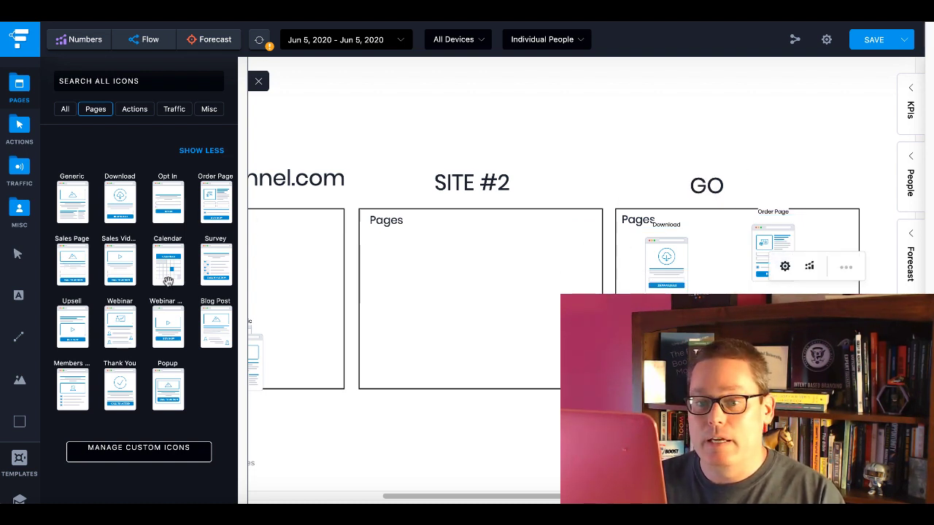
left_click_drag(111, 329, 713, 283)
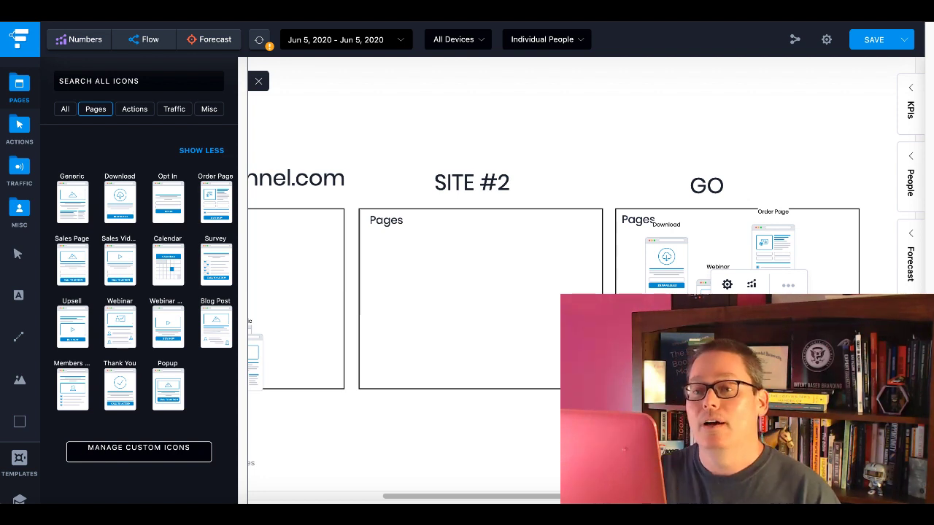
left_click(259, 82)
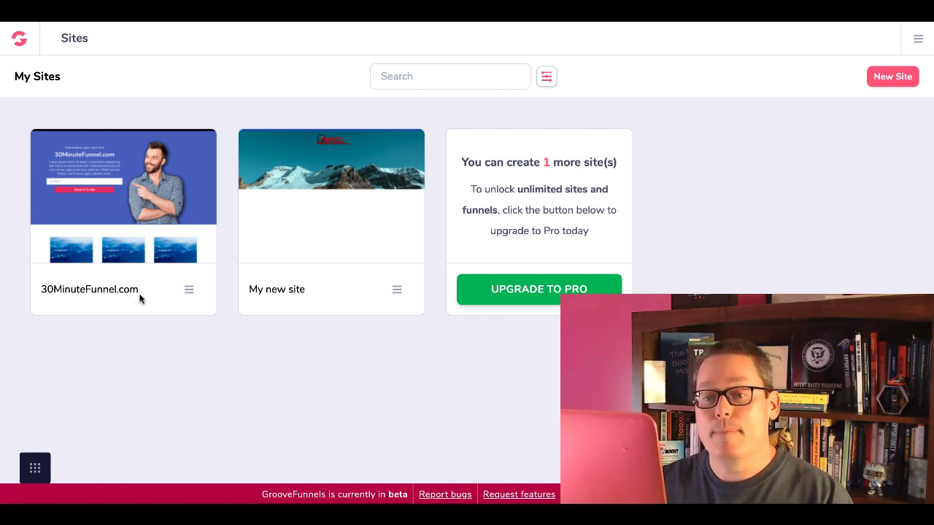
Switch to GroovePages, open the 30MinuteFunnel.com site and view its Page1 from the site's page list
left_click(130, 197)
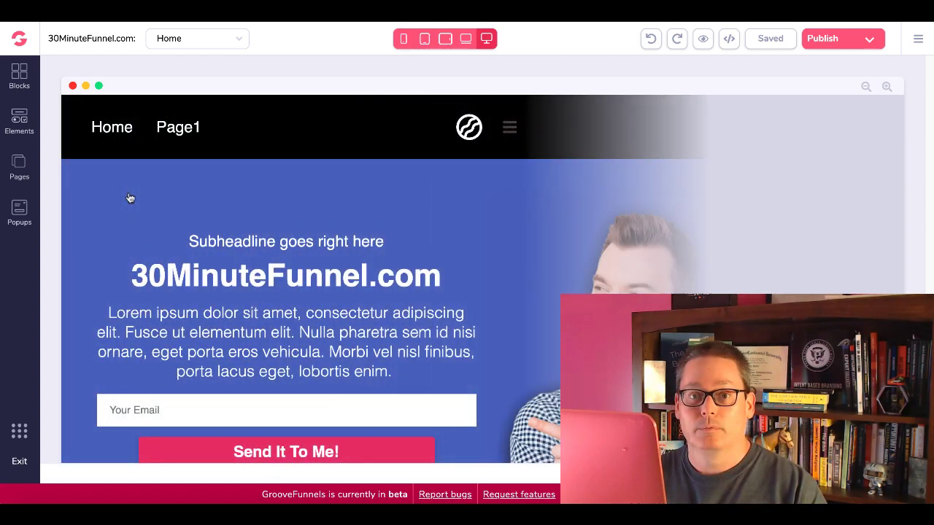
left_click(19, 174)
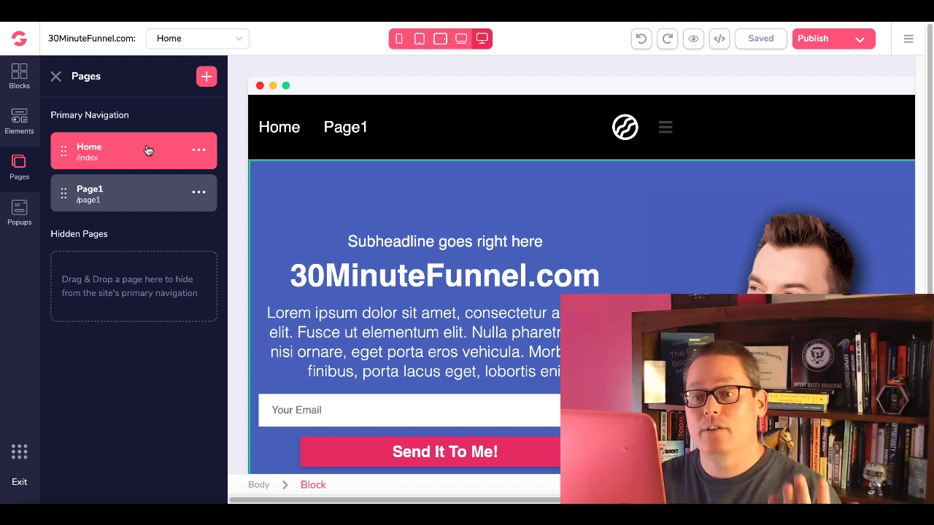
left_click(153, 196)
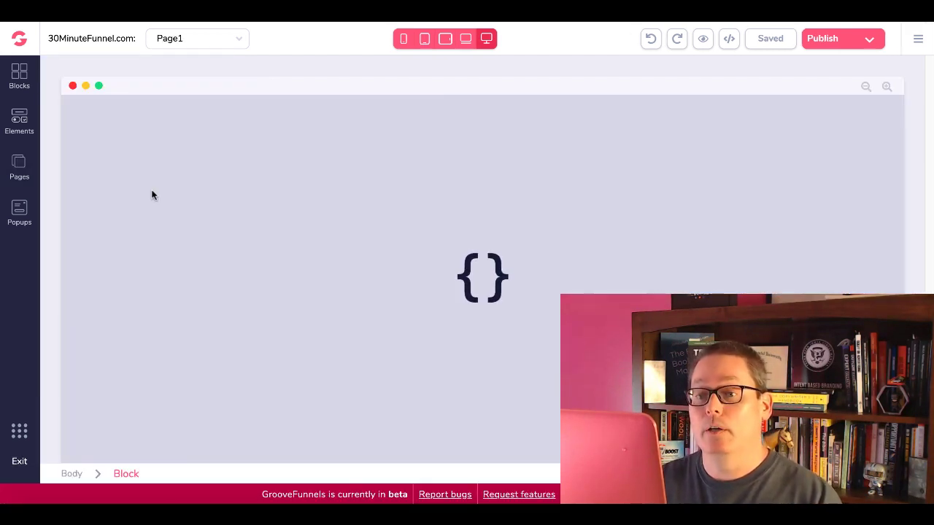
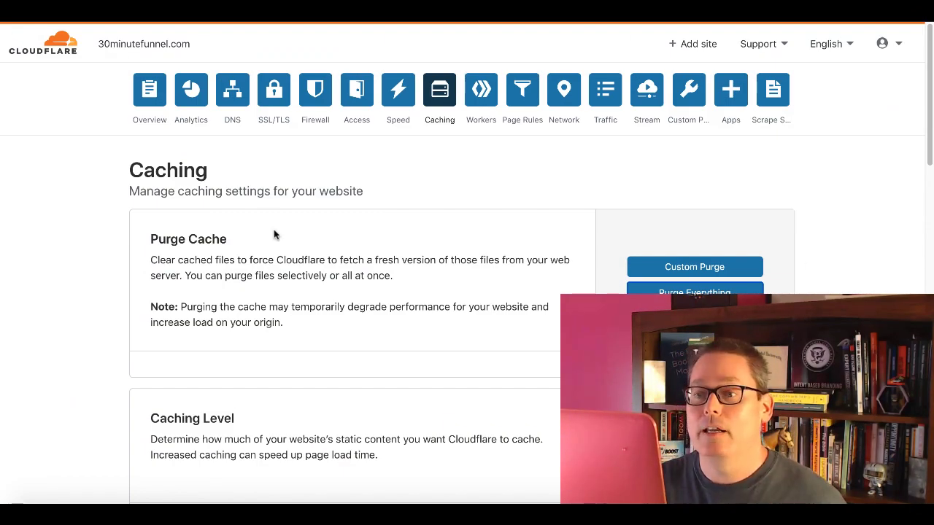
In Cloudflare, review the Page Rules configured for the 30minutefunnel.com domain
left_click(522, 101)
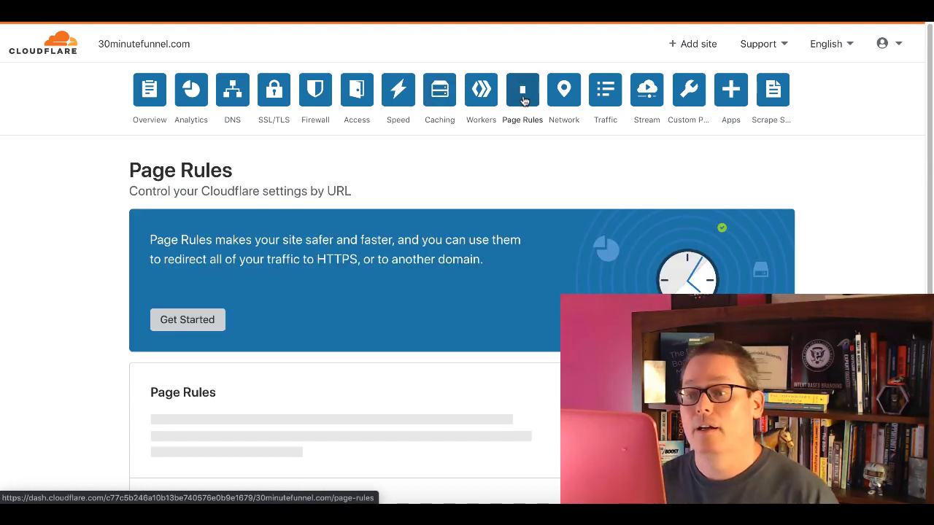
scroll(467, 285, "down", 3)
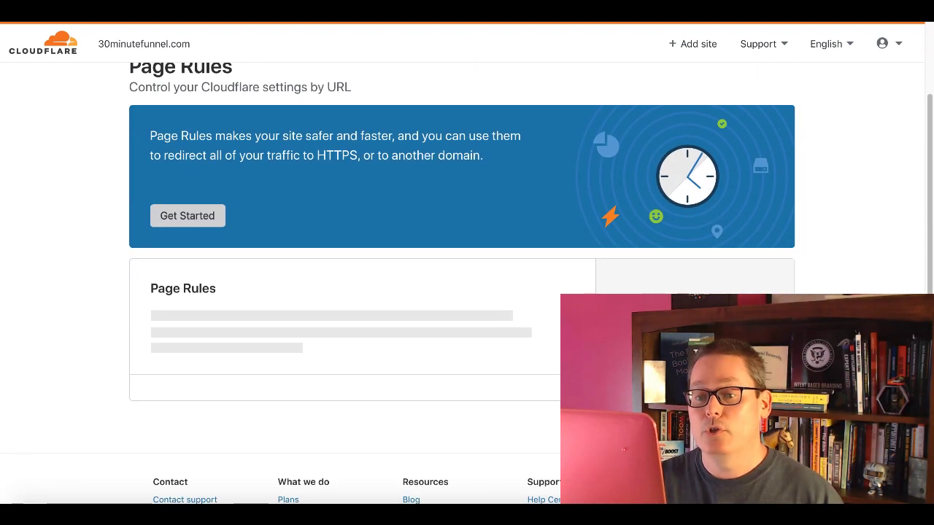
scroll(495, 283, "down", 1)
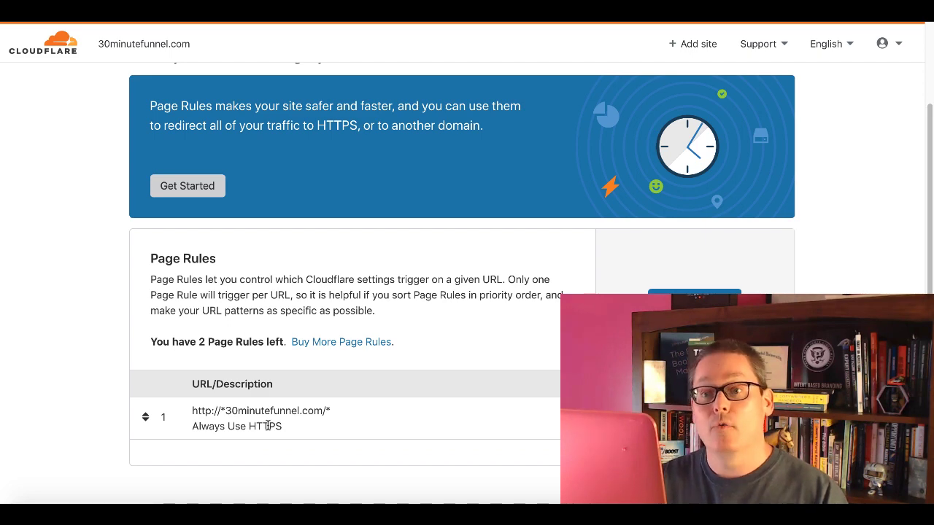
scroll(792, 289, "up", 4)
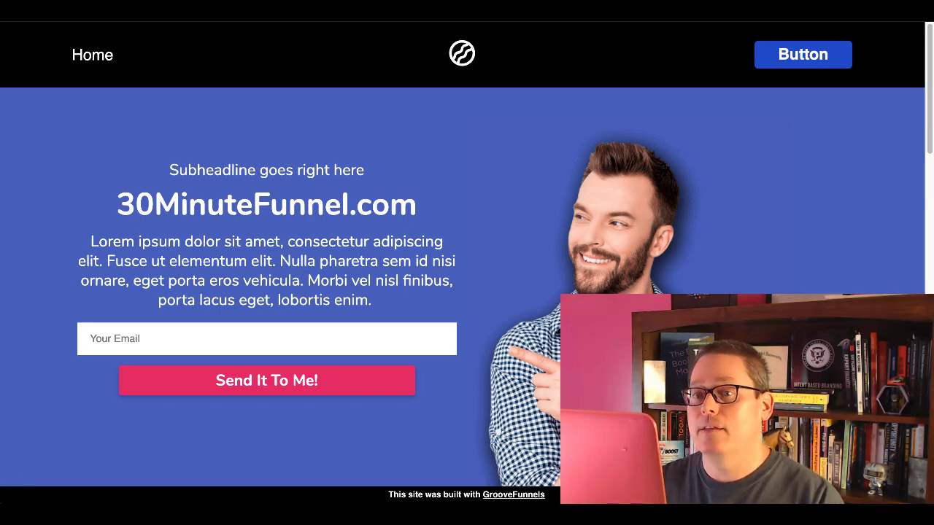
On the live 30minutefunnel.com site, examine the domain address, visit Page1 and return to the Home page
mouse_move(205, 58)
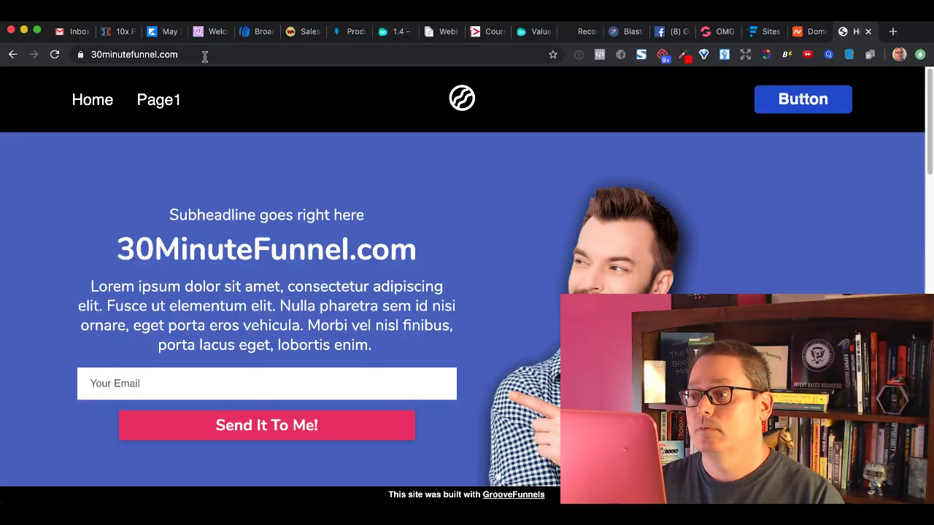
left_click_drag(205, 58, 89, 54)
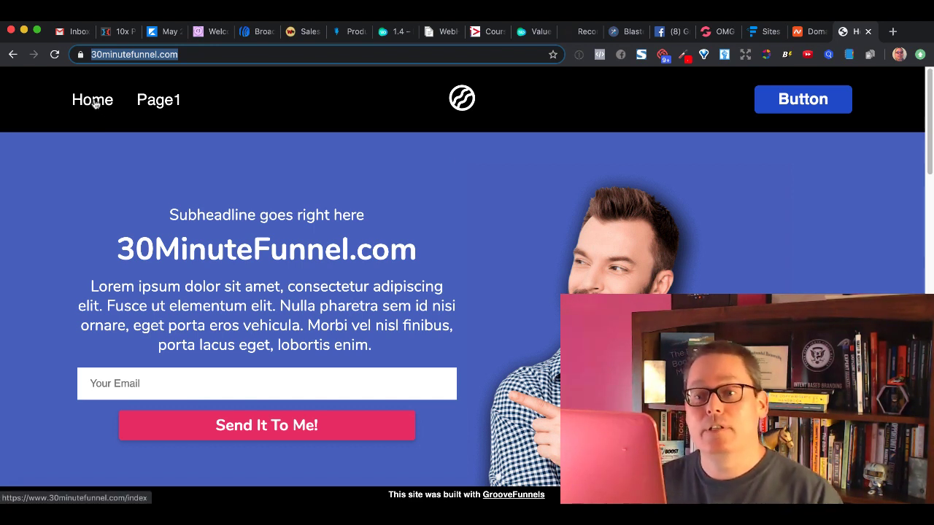
left_click(165, 106)
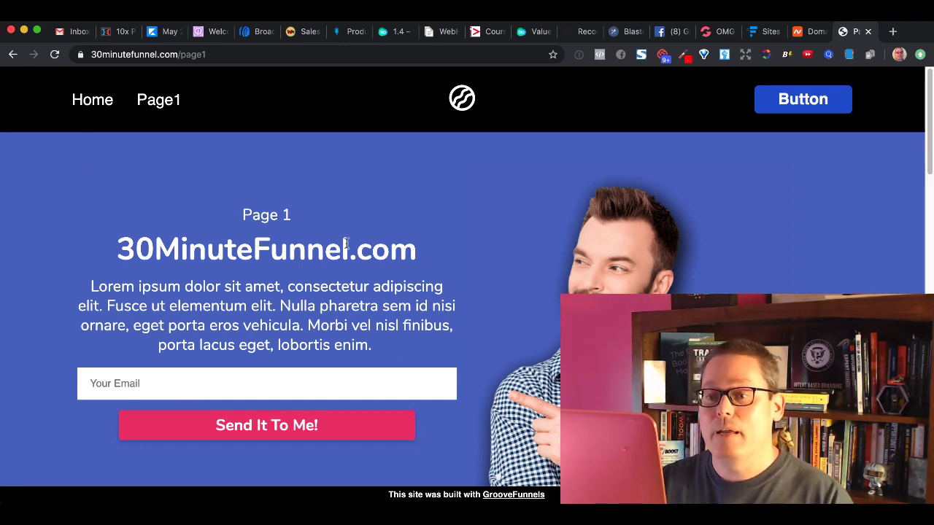
left_click(87, 104)
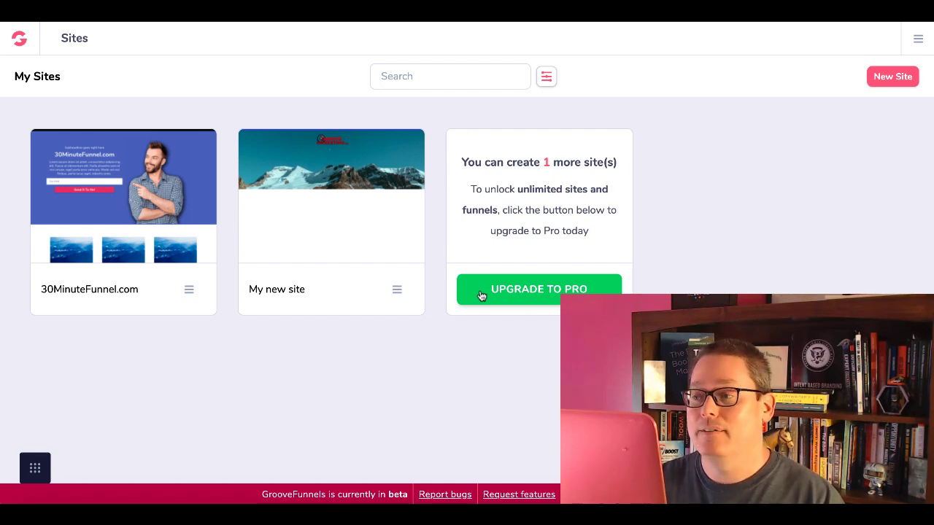
In GroovePages, create a new site from the Upsell template
left_click(886, 80)
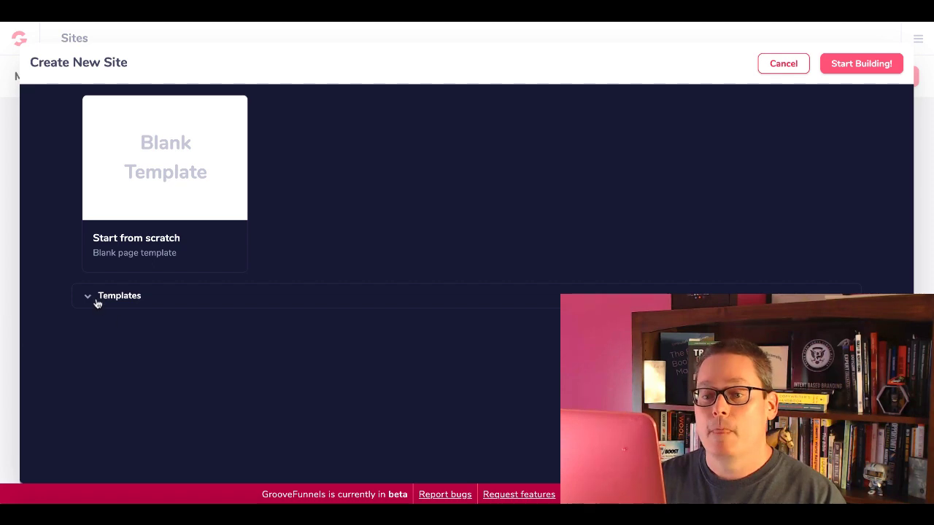
left_click(97, 301)
mouse_move(231, 355)
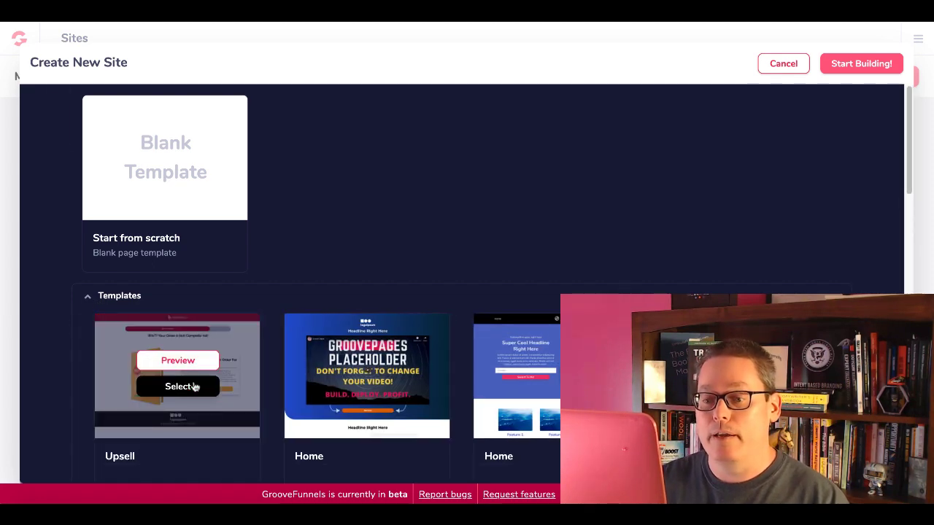
left_click(178, 387)
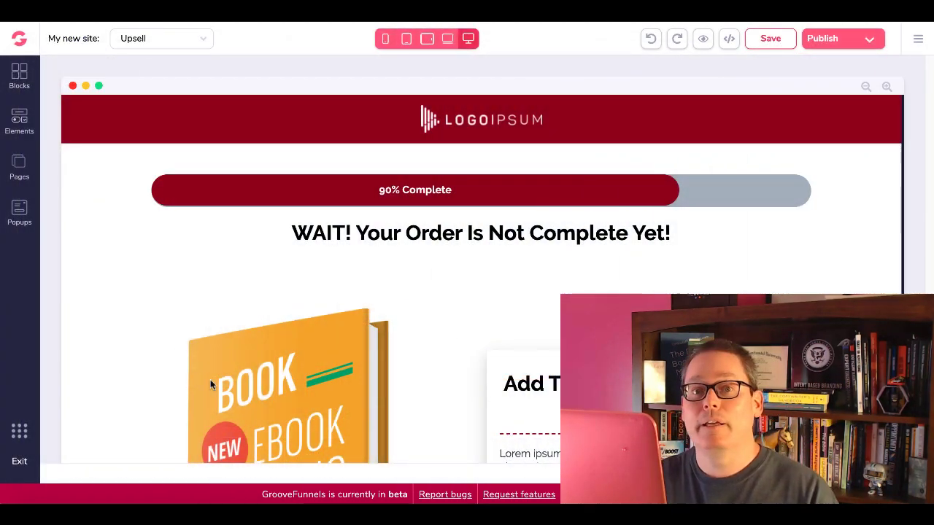
Look through the new Upsell page from its header to the book image and product offer
scroll(454, 344, "down", 3)
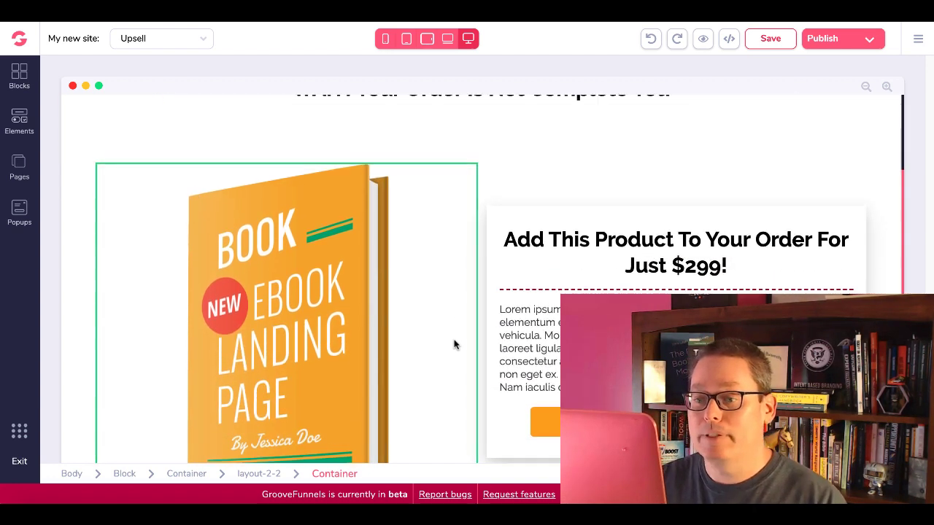
scroll(454, 344, "up", 3)
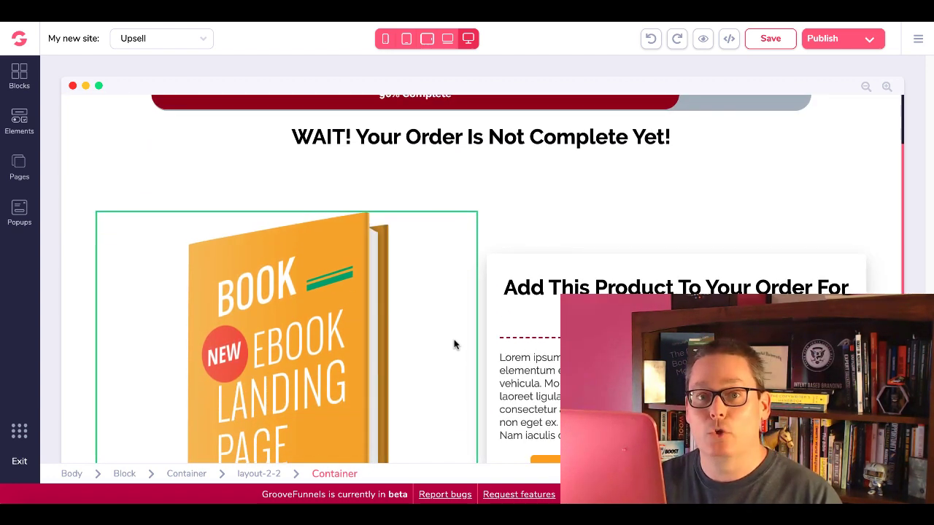
scroll(453, 344, "down", 3)
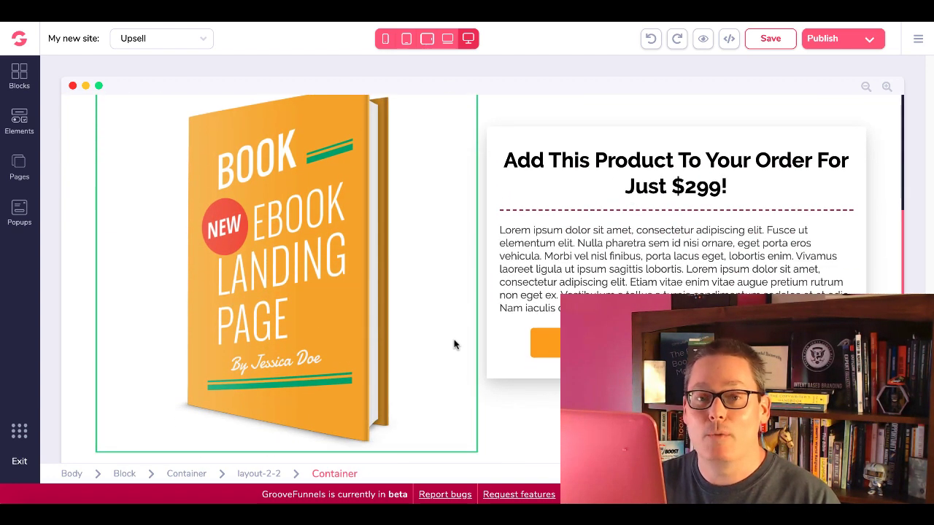
scroll(454, 345, "up", 1)
scroll(454, 344, "up", 1)
scroll(453, 344, "up", 2)
scroll(453, 344, "down", 2)
scroll(382, 326, "down", 2)
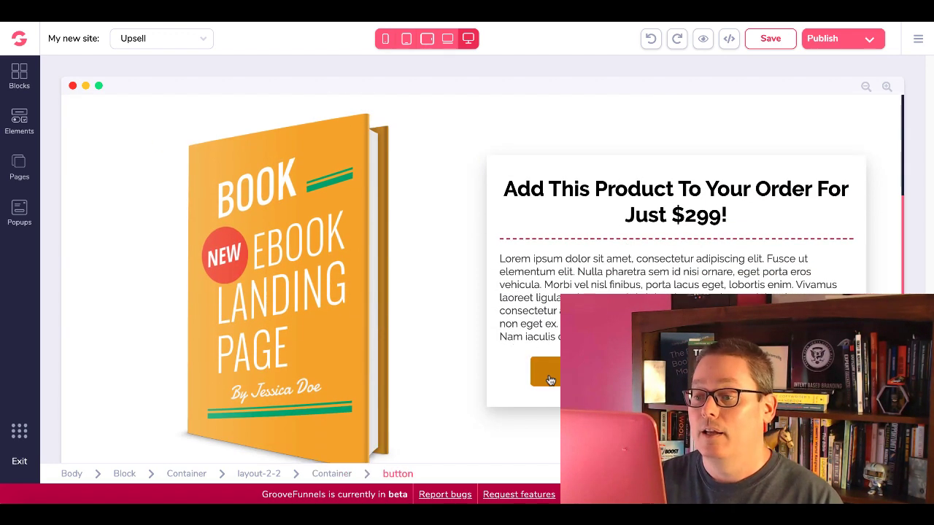
scroll(469, 339, "up", 5)
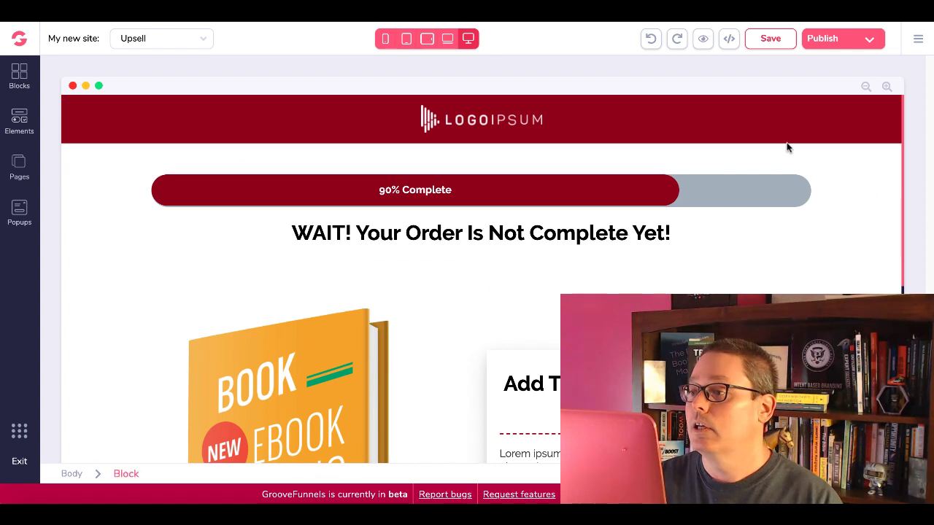
Publish the site on GroovePages hosting under the name "go"
left_click(869, 38)
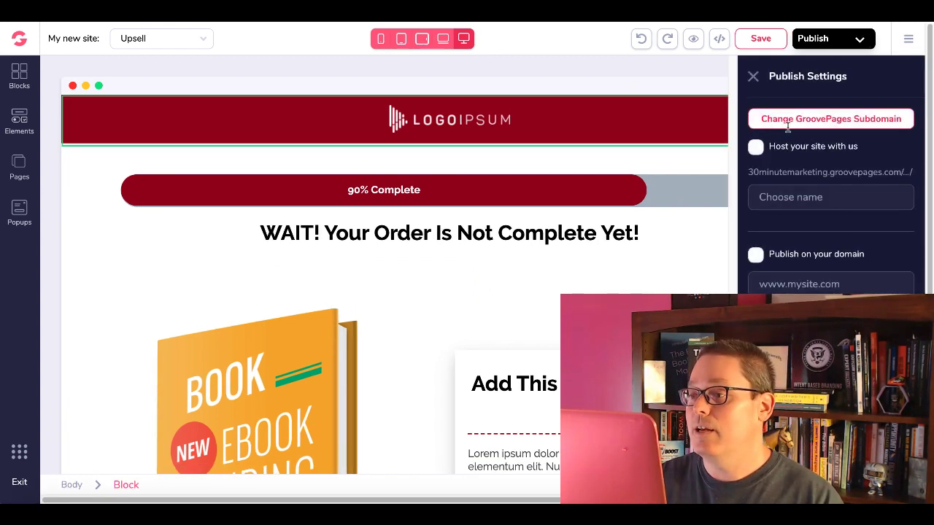
left_click(755, 152)
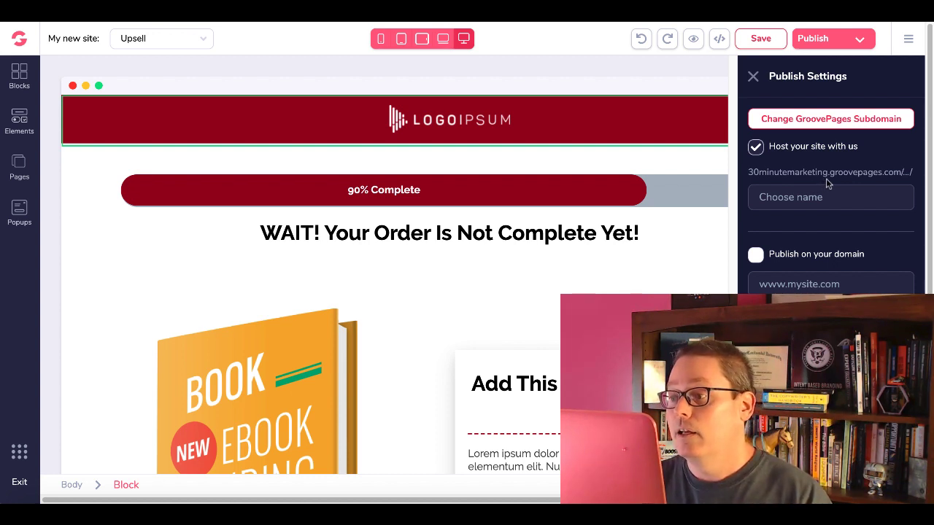
left_click(792, 197)
type("go")
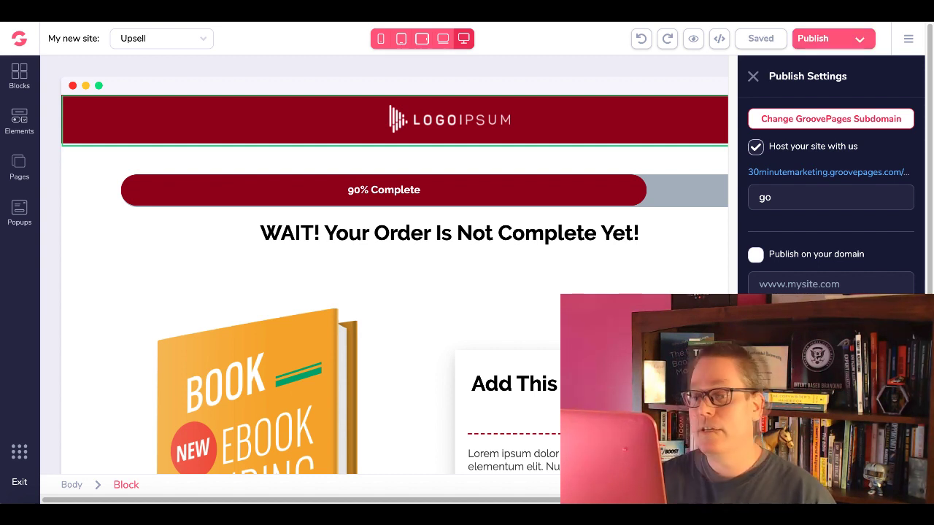
Open the published site from its GroovePages link and examine its web address
right_click(798, 178)
left_click(791, 182)
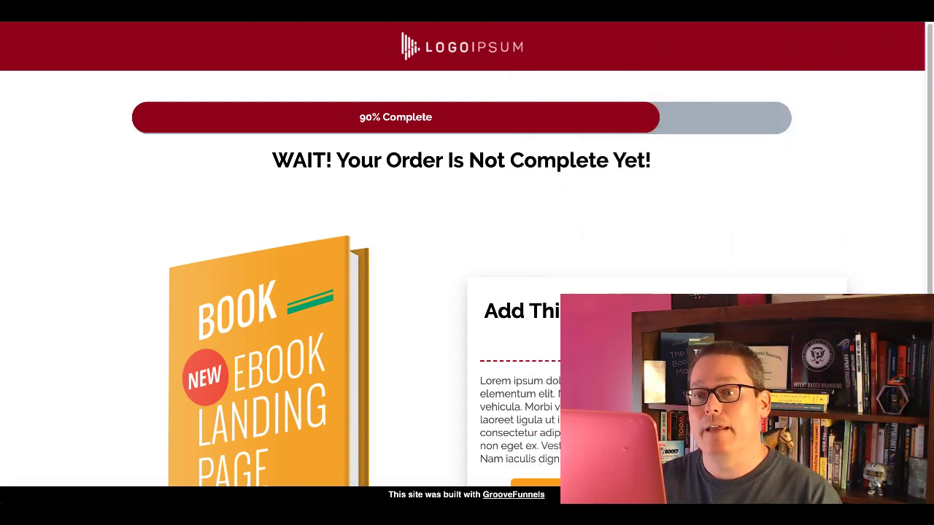
mouse_move(421, 27)
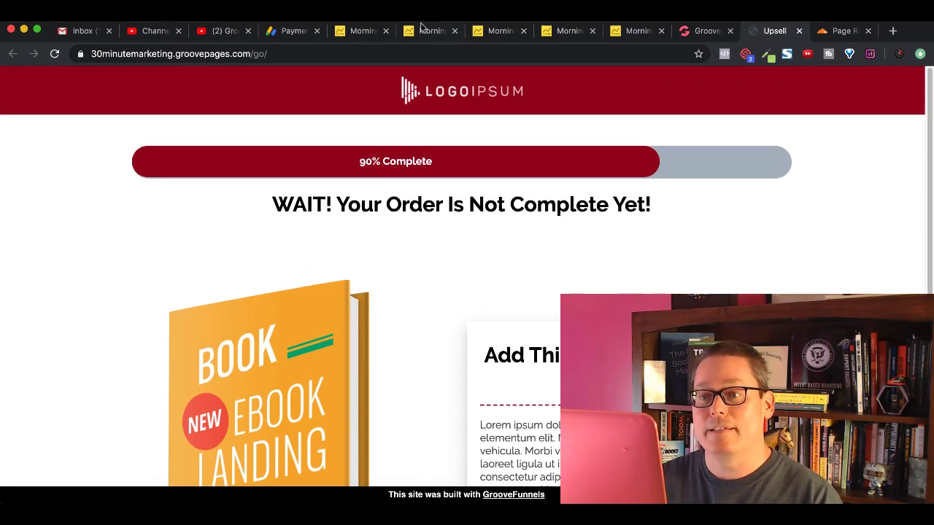
left_click(281, 53)
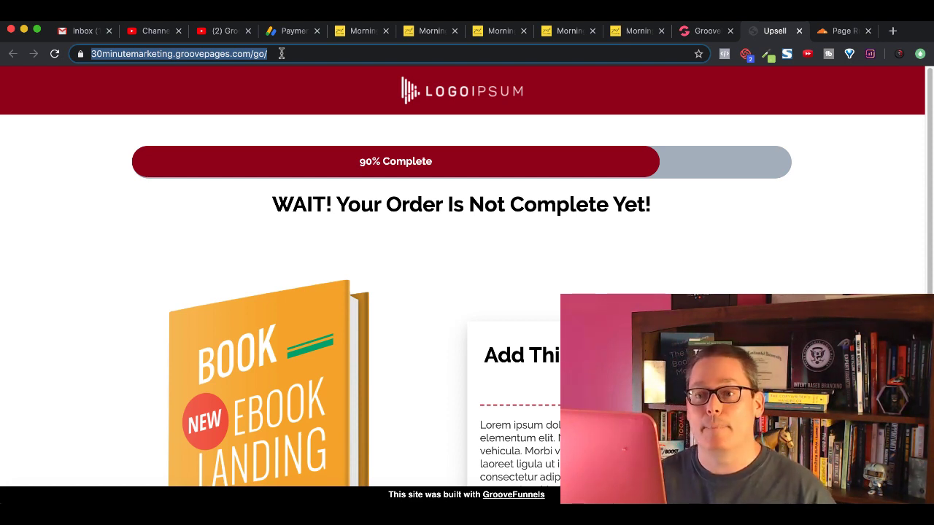
Back in the GroovePages builder, view the templates offered for adding a new page and return to the page list
left_click(702, 34)
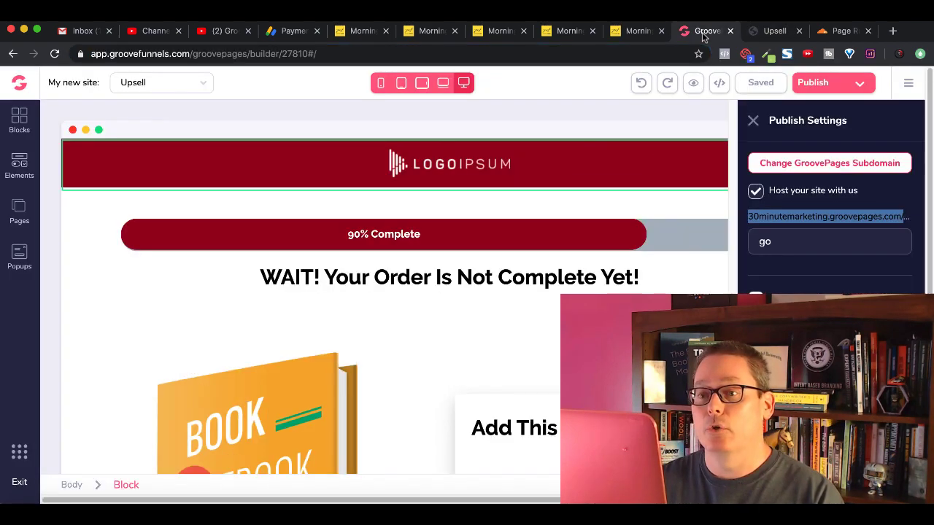
left_click(21, 206)
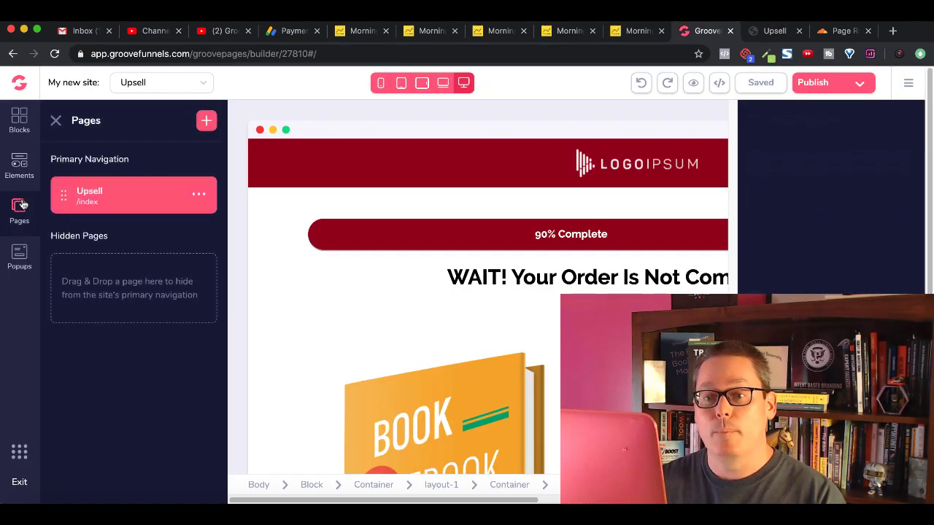
left_click(207, 122)
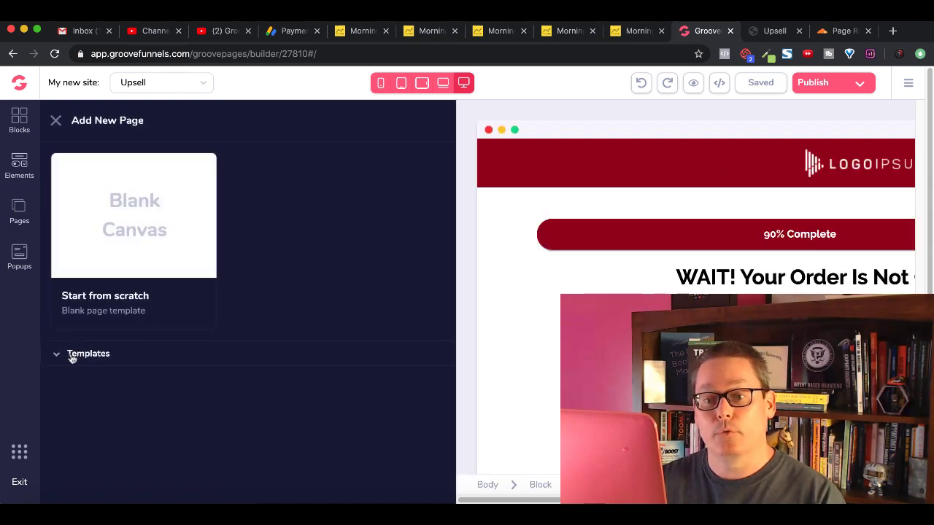
left_click(63, 358)
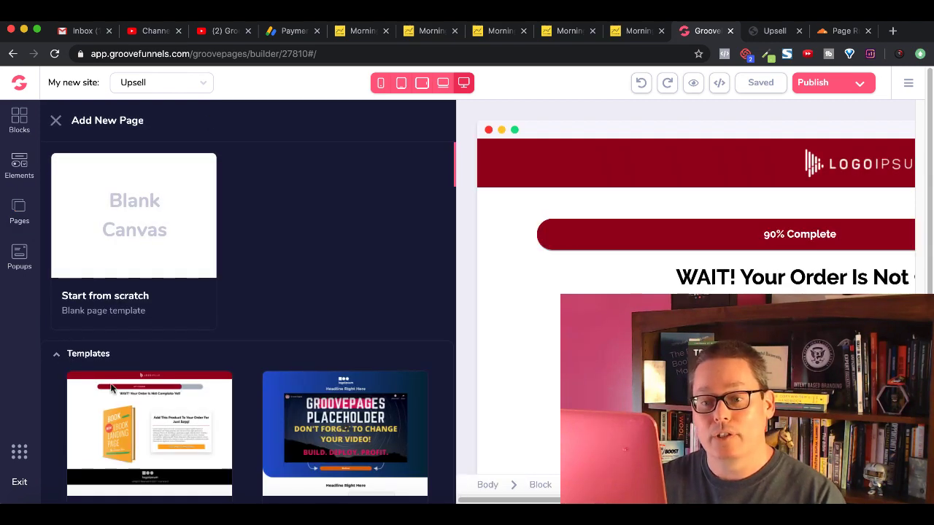
left_click(16, 225)
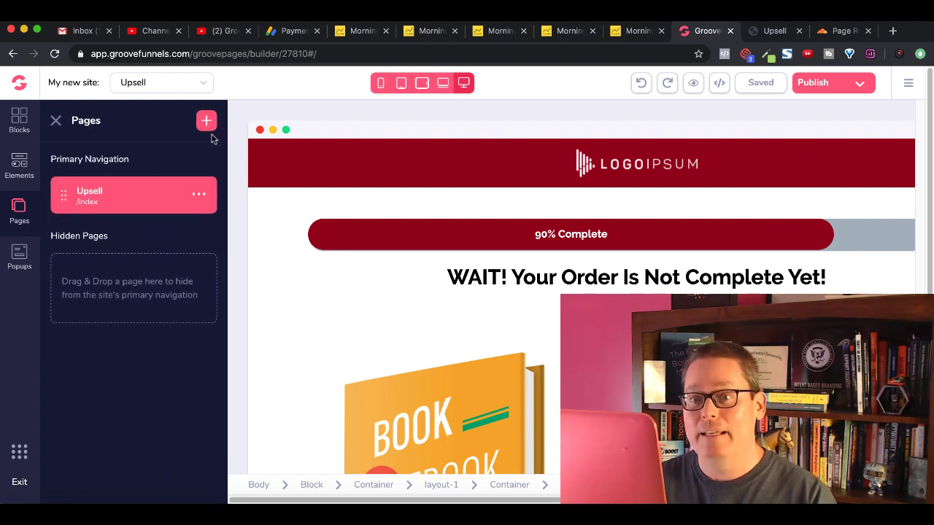
Clone the Upsell page and reopen the site's page list
left_click(198, 194)
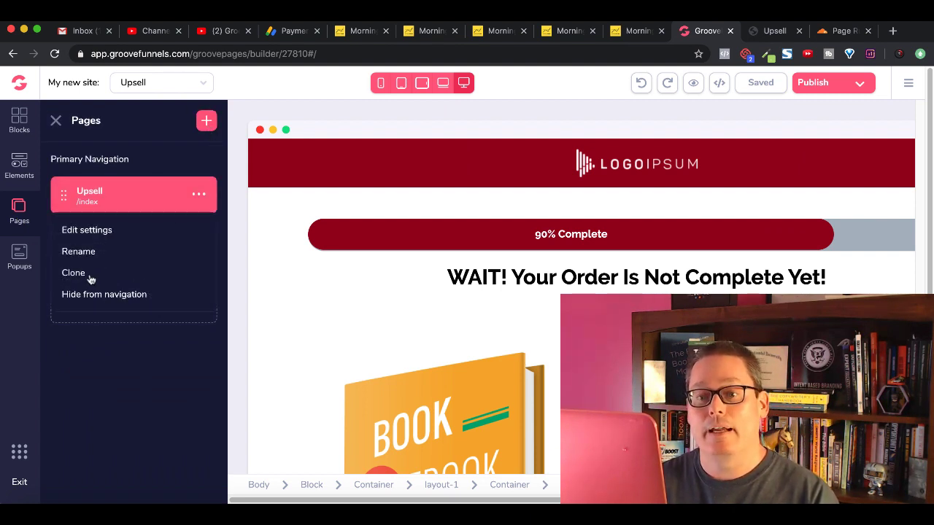
left_click(92, 278)
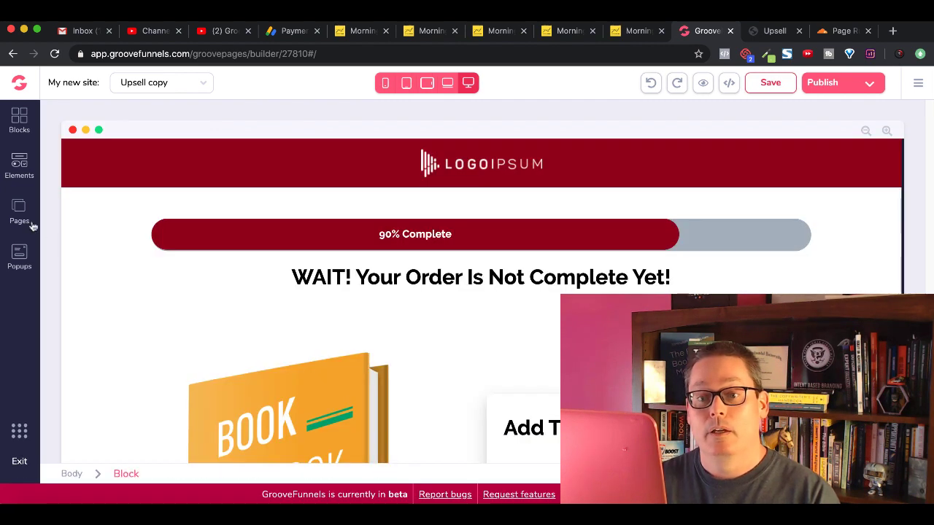
left_click(20, 215)
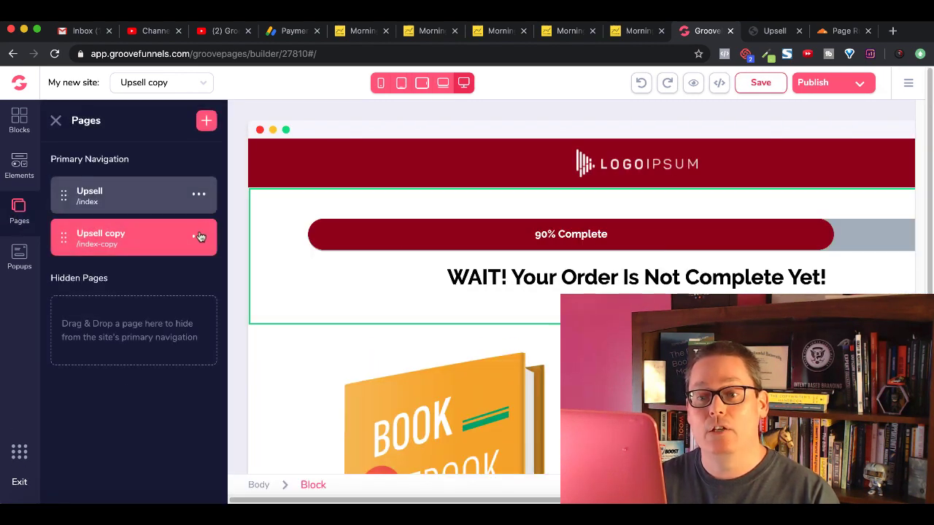
Set the page URL of the Upsell copy to "optin" and publish the site
left_click(199, 236)
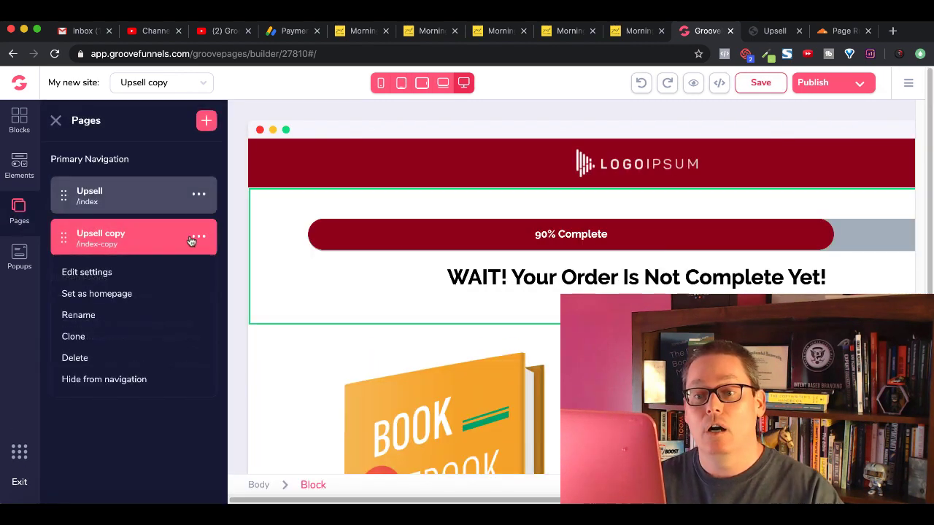
left_click(100, 272)
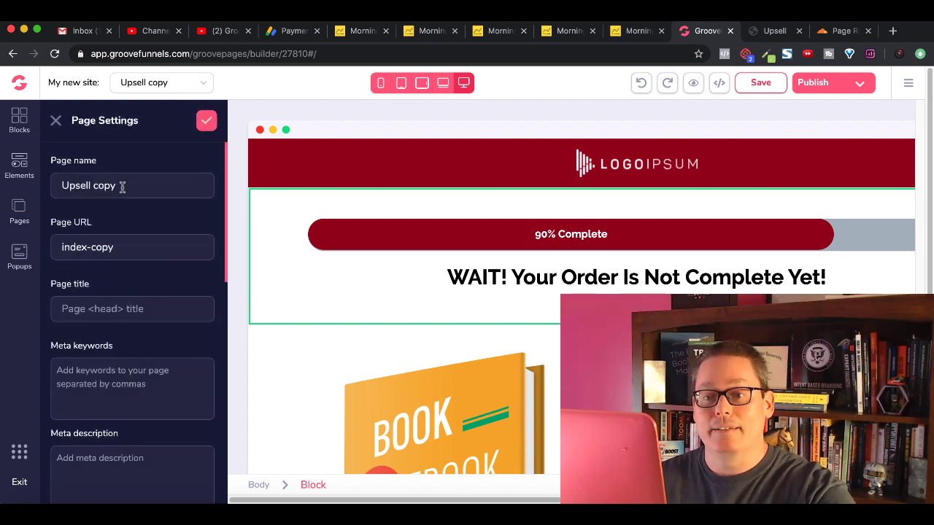
left_click_drag(118, 248, 52, 251)
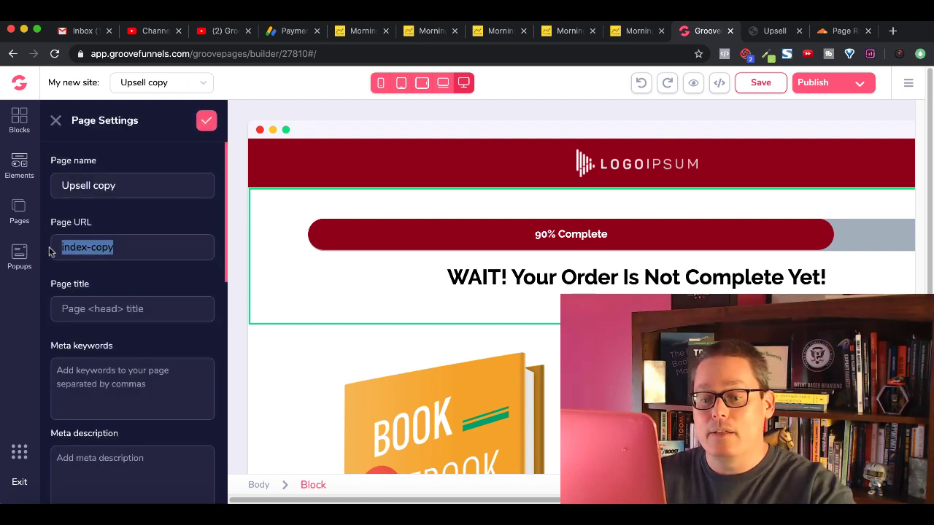
type("optin")
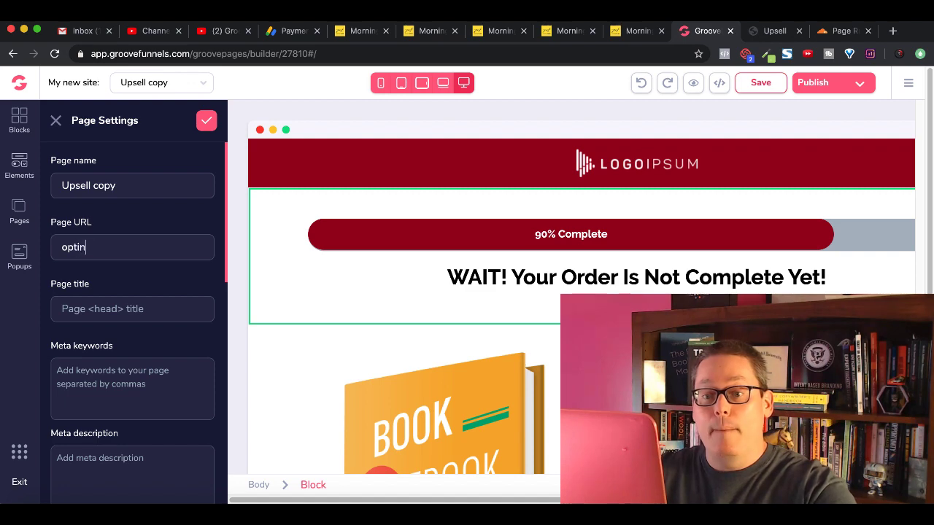
left_click(205, 122)
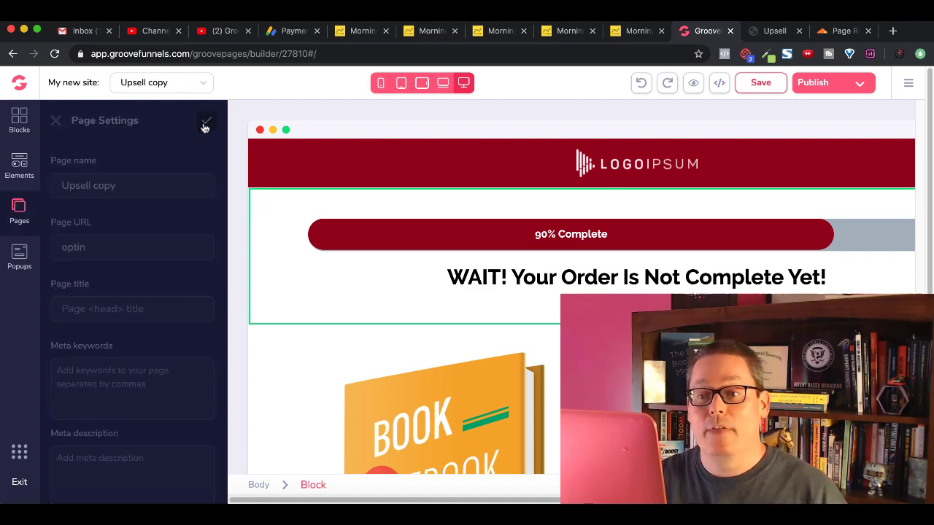
left_click(822, 84)
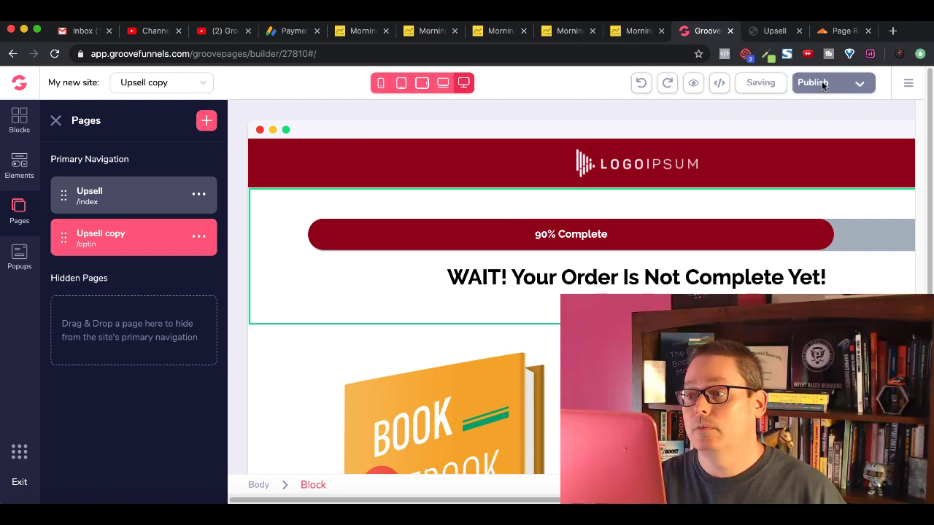
On the live site, load 30minutemarketing.groovepages.com/go/optin and examine the page's address
left_click(766, 33)
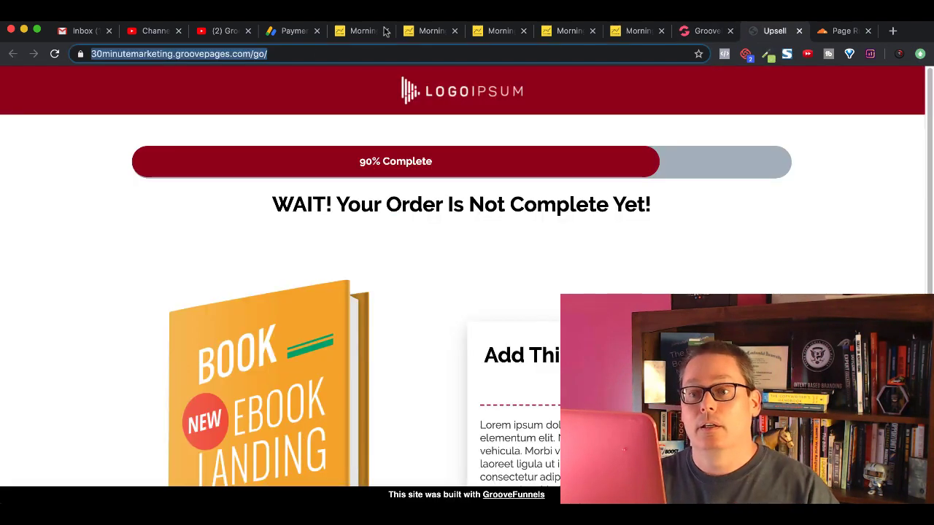
left_click(292, 54)
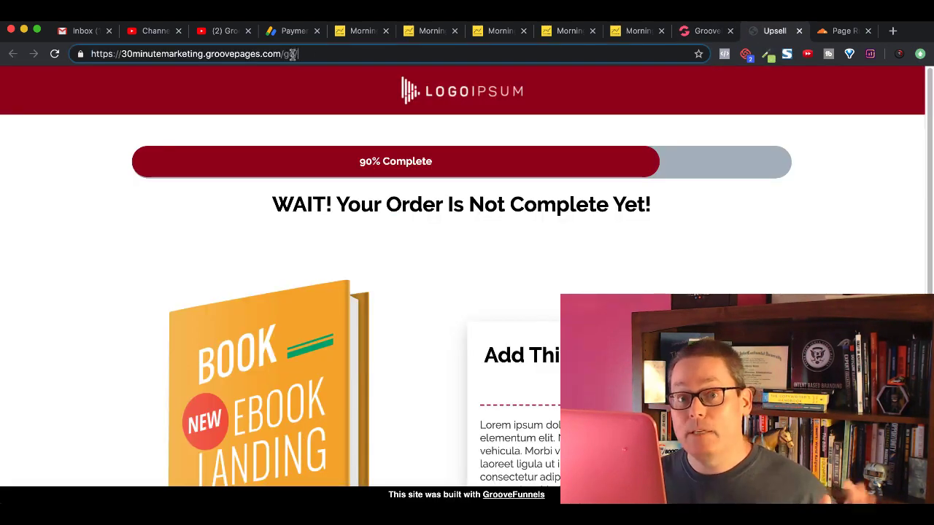
type("/optin")
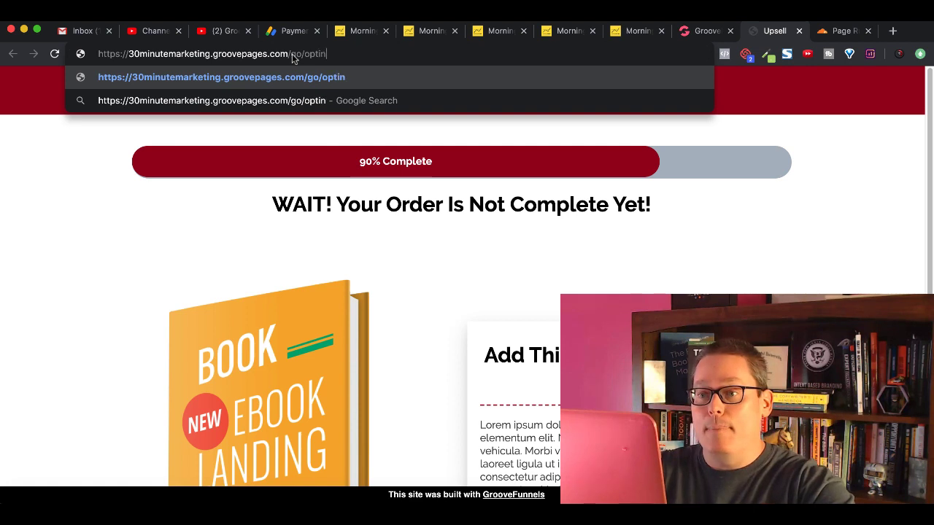
key("Return")
left_click(315, 53)
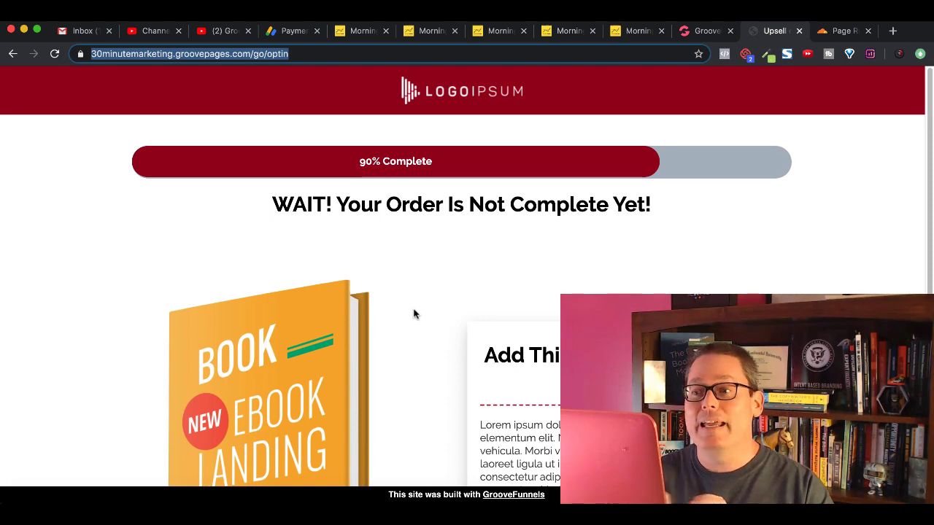
Return to the GroovePages builder, exit the site and review the sites listed under My Sites
left_click(702, 32)
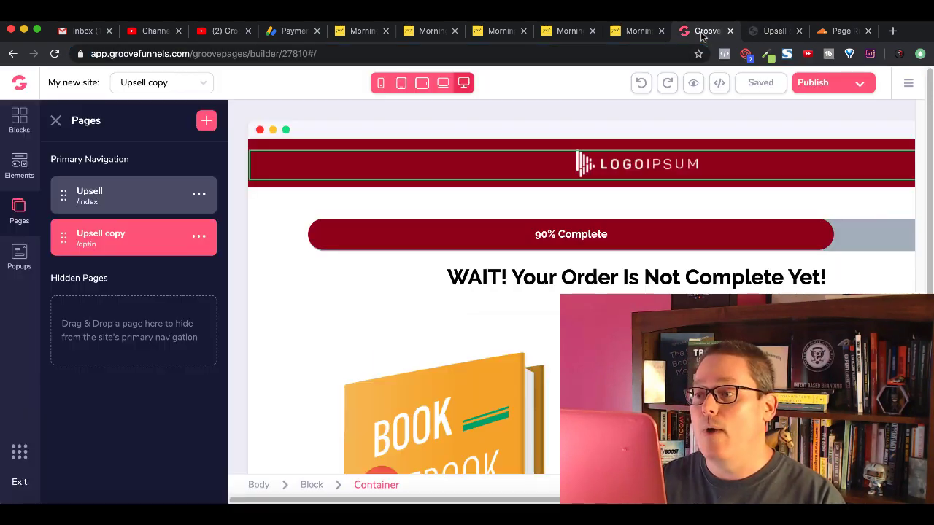
key("ctrl+super+f")
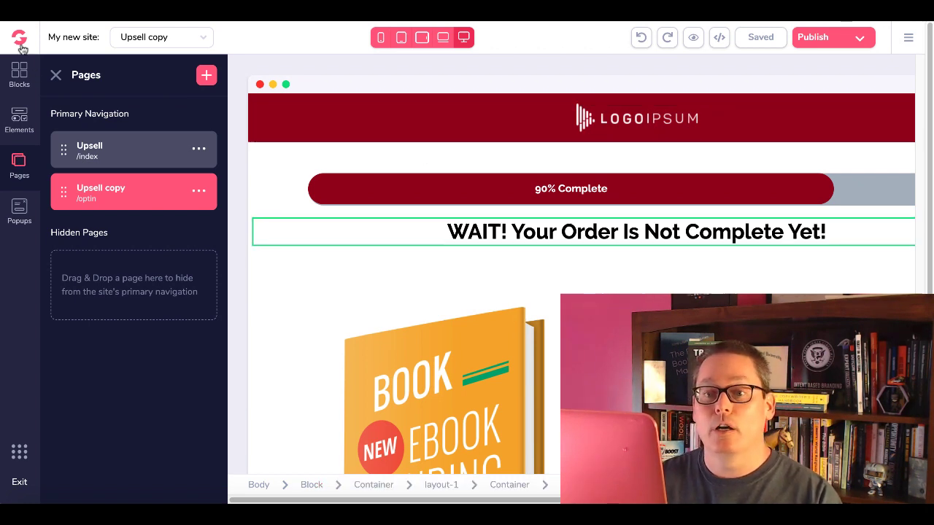
left_click(905, 43)
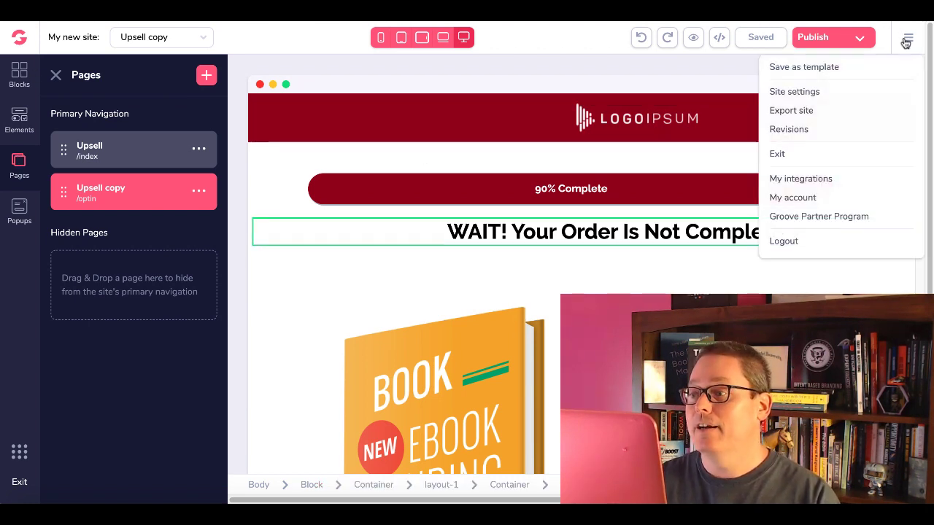
left_click(796, 155)
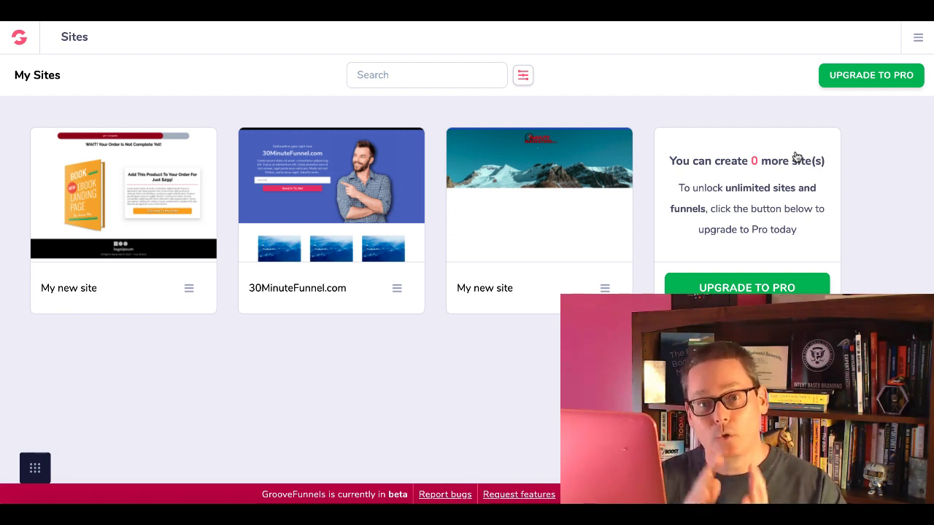
mouse_move(353, 252)
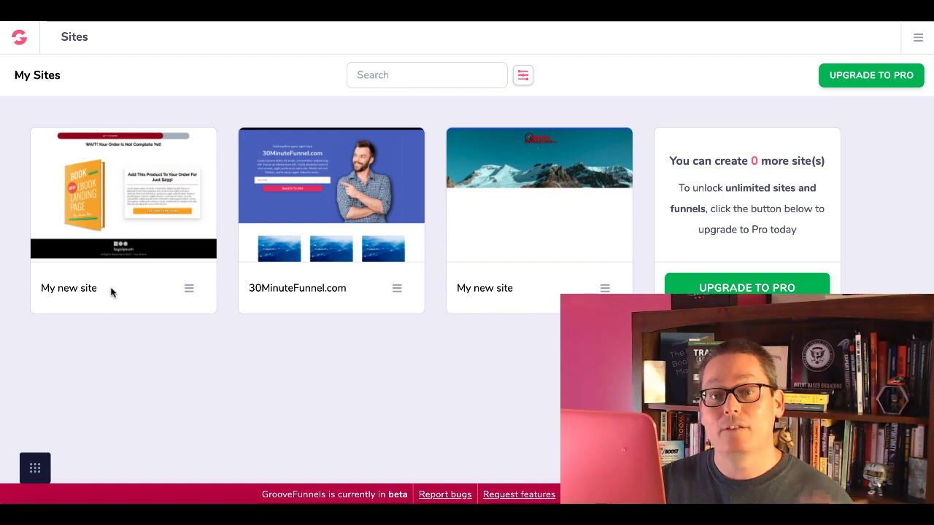
mouse_move(533, 227)
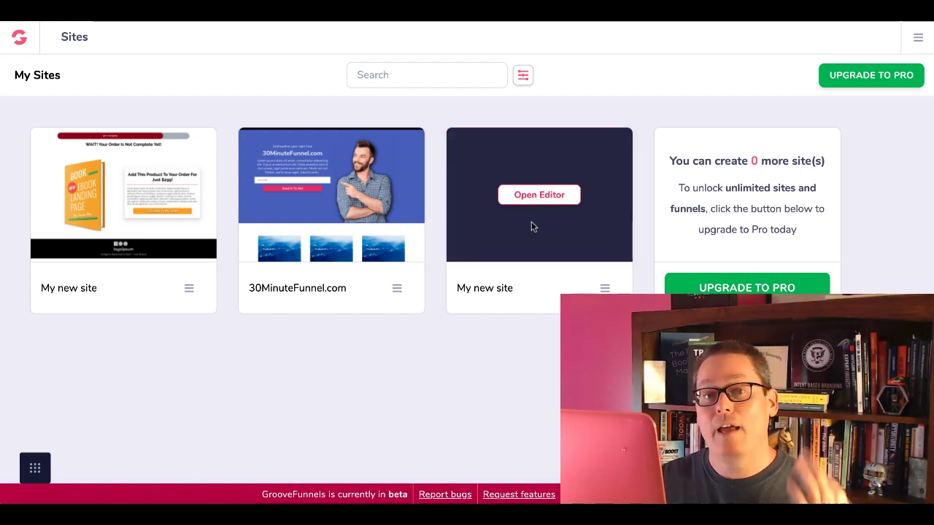